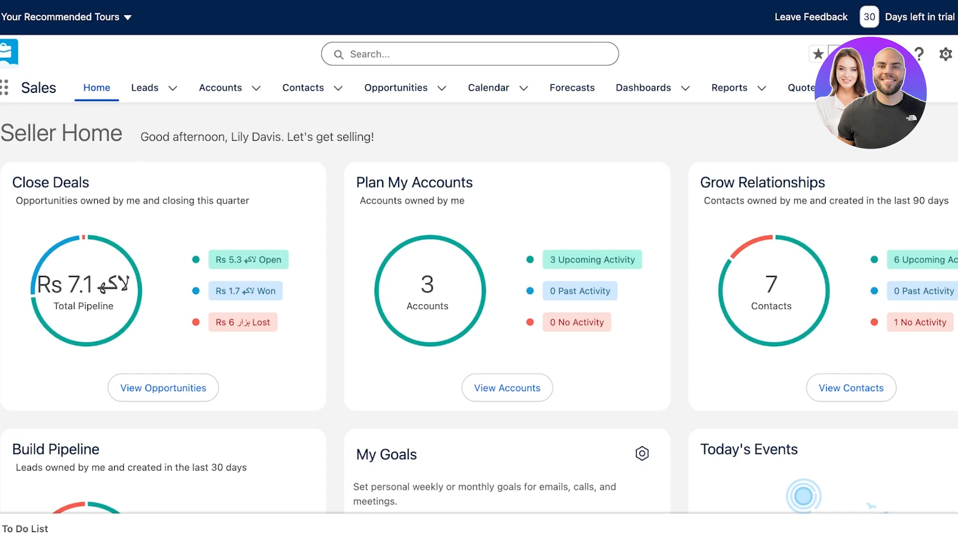
Show all reports and start creating a new report.
left_click(730, 88)
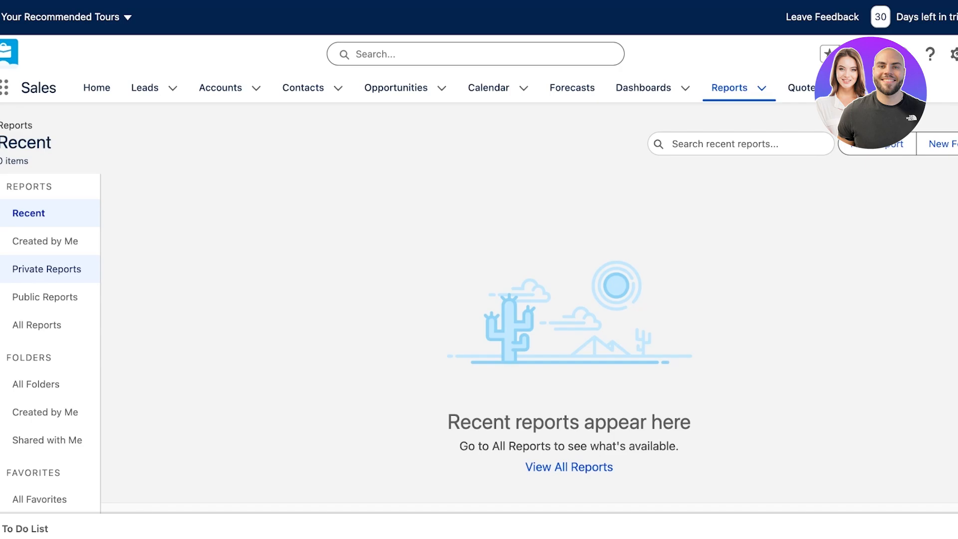
left_click(37, 325)
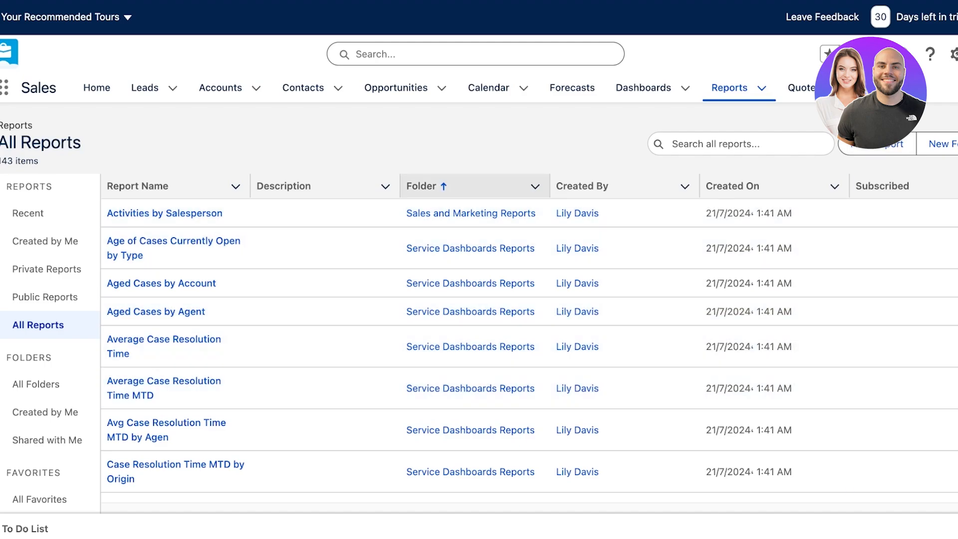
left_click(878, 144)
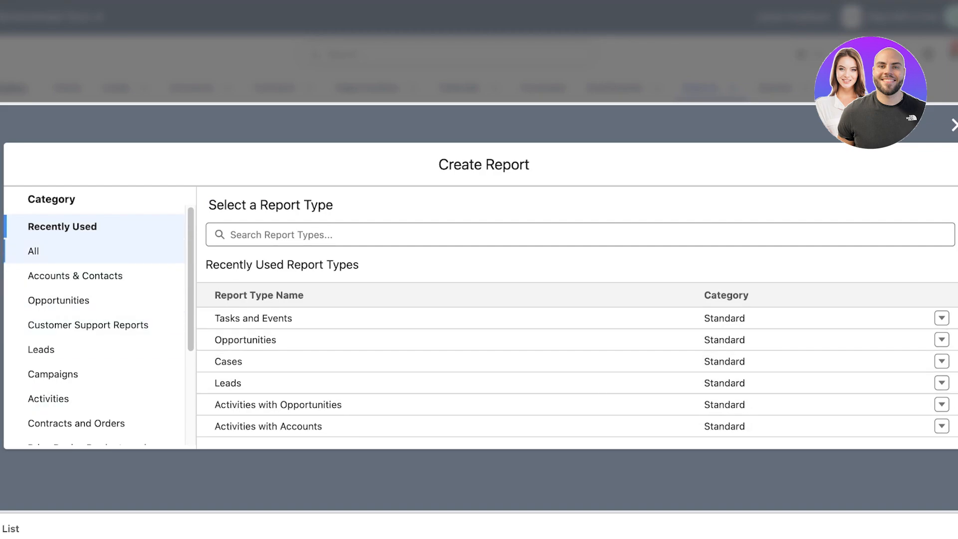
Look through the report type categories, including Opportunities, Customer Support Reports and Campaigns, and list the Leads report types.
scroll(87, 304, "down", 3)
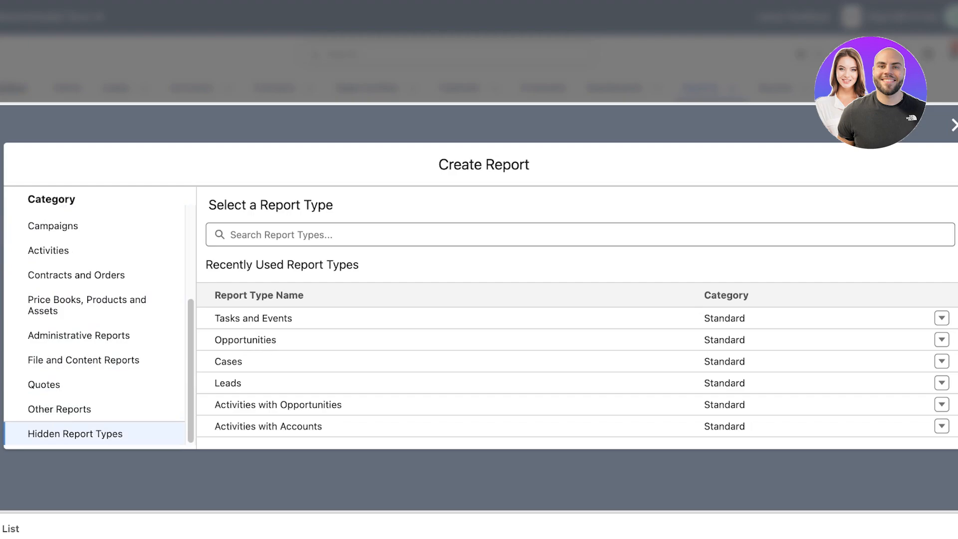
scroll(87, 275, "up", 3)
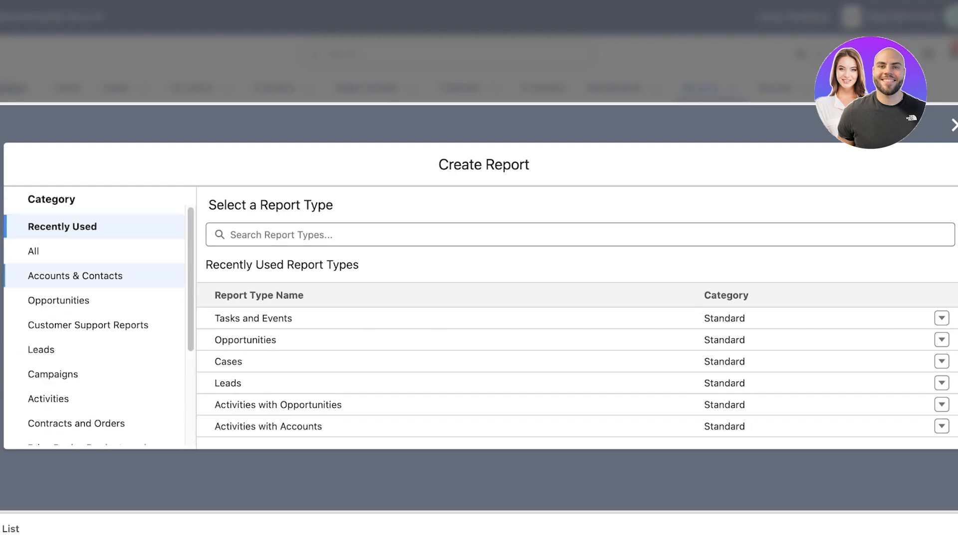
left_click(59, 300)
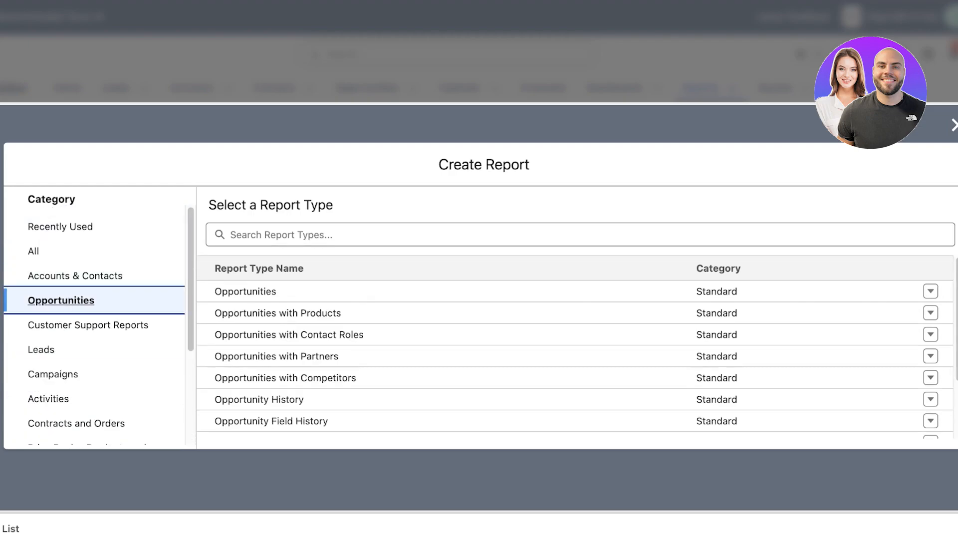
left_click(88, 325)
left_click(53, 374)
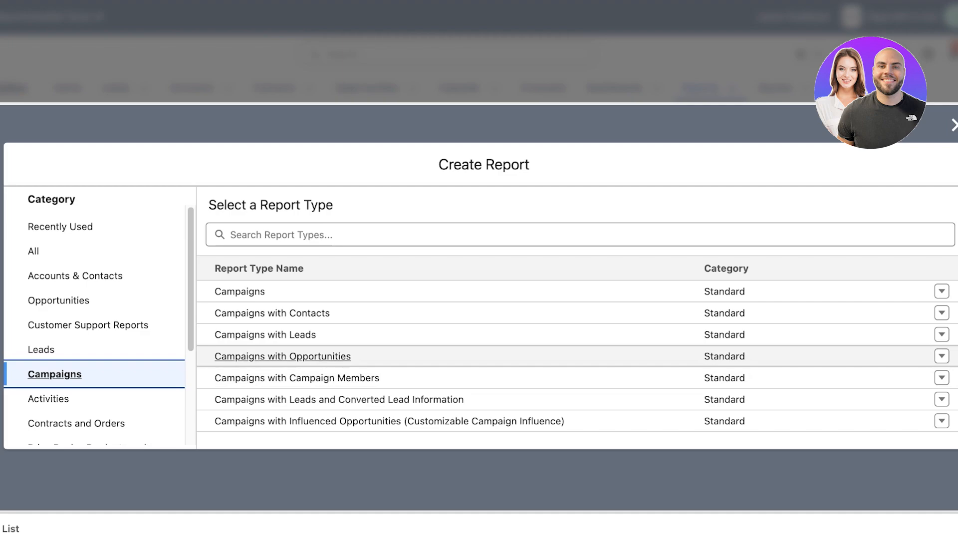
left_click(42, 350)
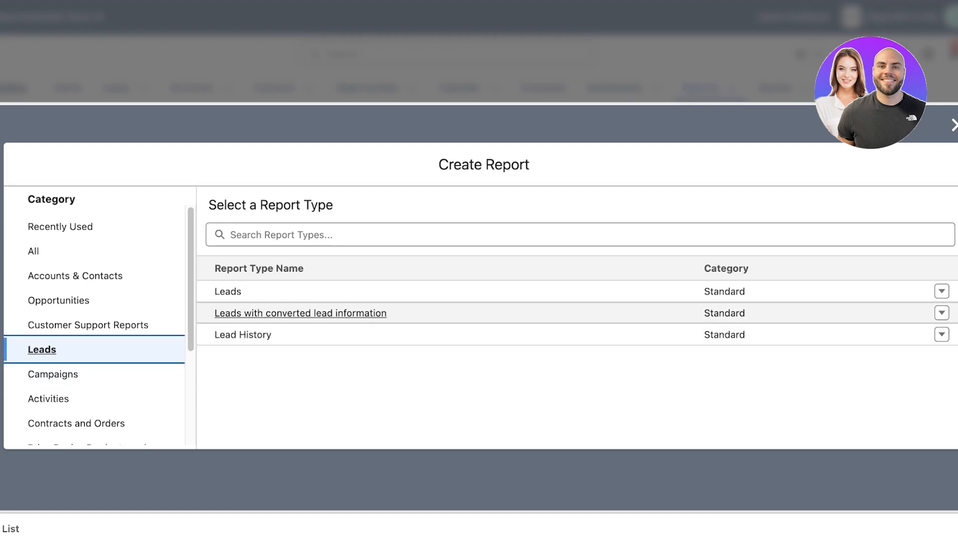
Examine the details, available actions and full field list of the standard Leads report type.
left_click(942, 291)
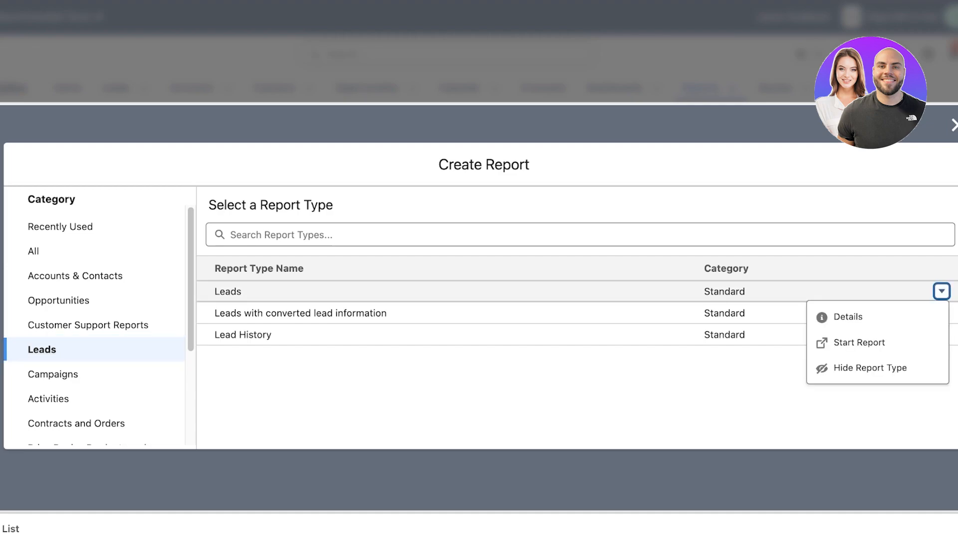
left_click(580, 234)
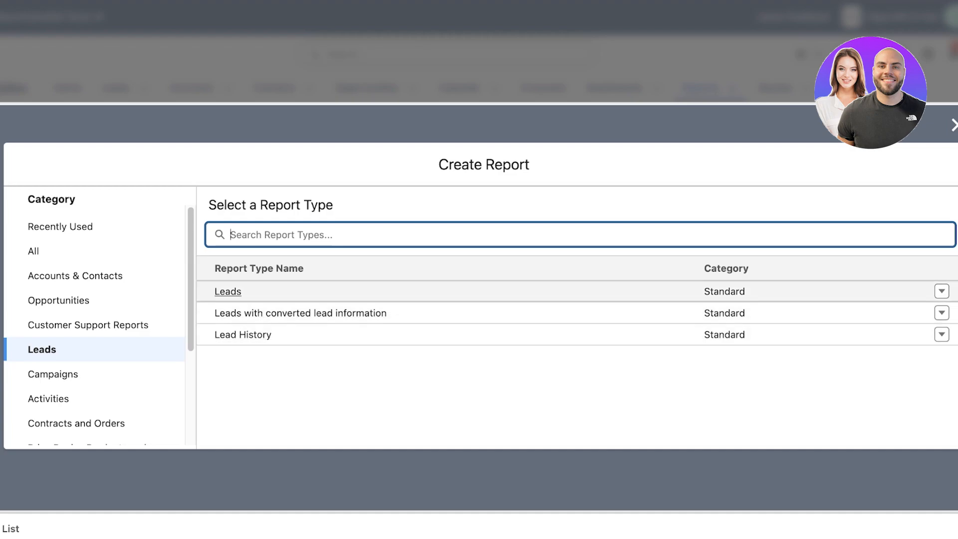
left_click(228, 291)
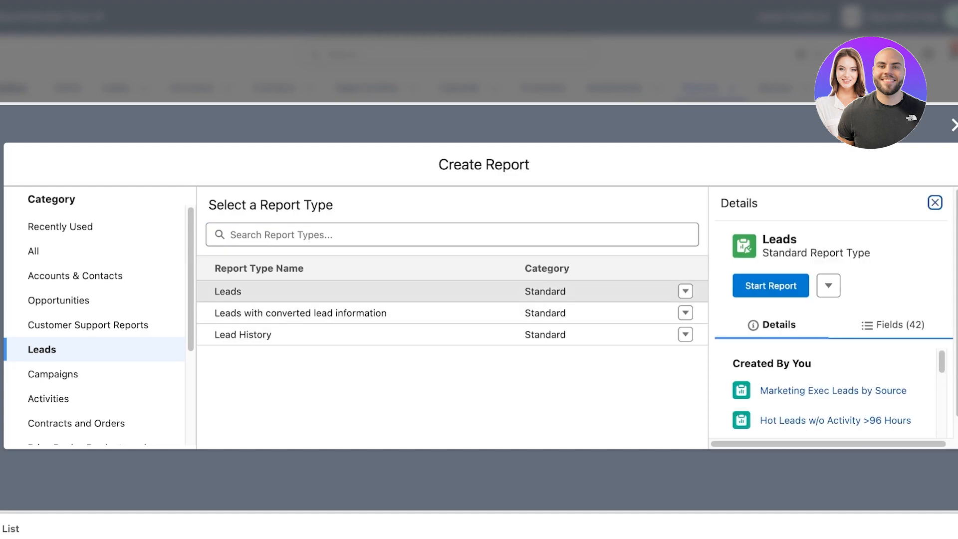
scroll(828, 319, "down", 1)
left_click(894, 305)
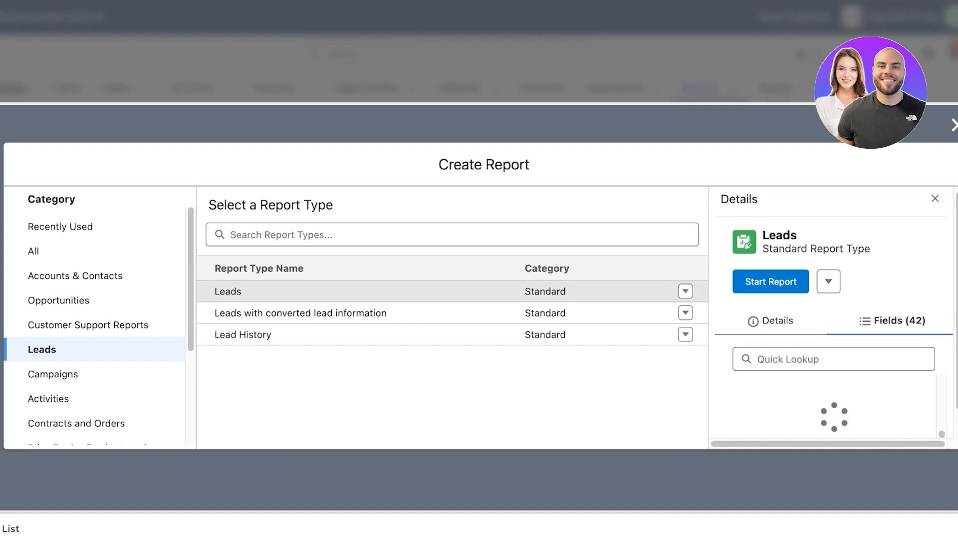
scroll(834, 320, "down", 1)
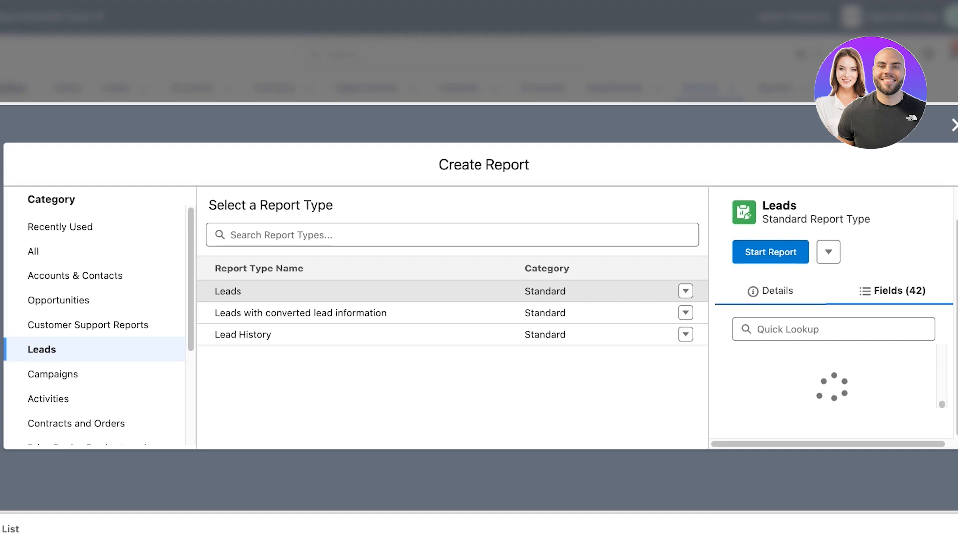
left_click(829, 265)
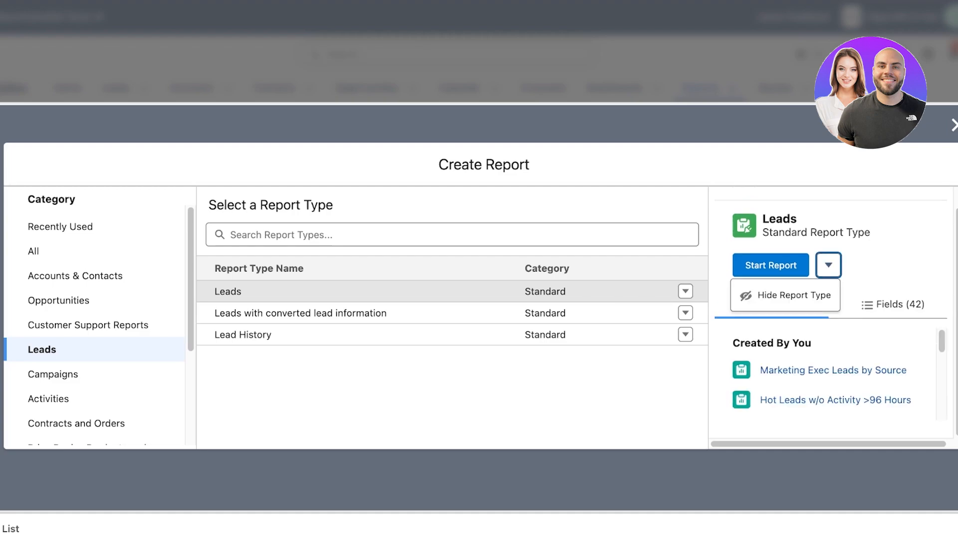
left_click(893, 304)
scroll(889, 324, "up", 1)
scroll(889, 324, "down", 1)
scroll(834, 380, "down", 10)
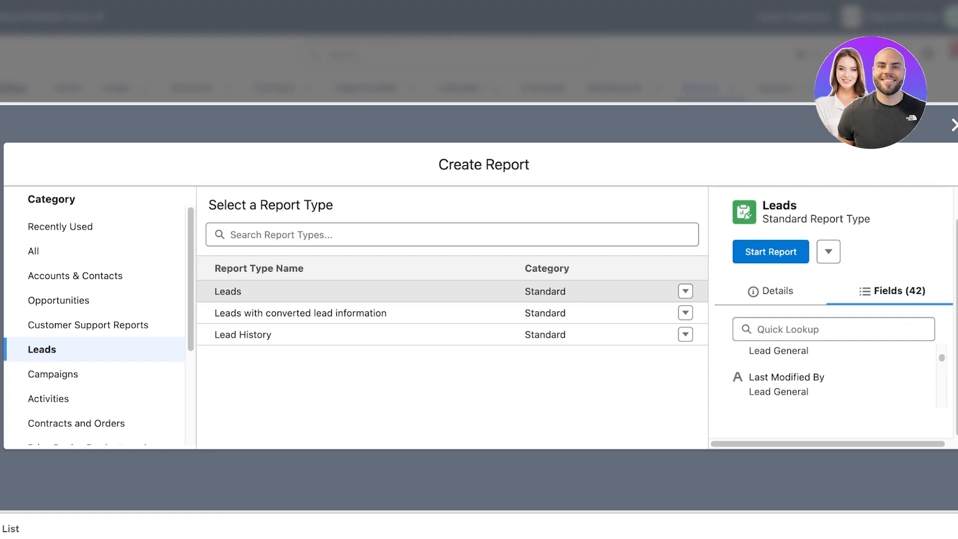
scroll(781, 372, "up", 10)
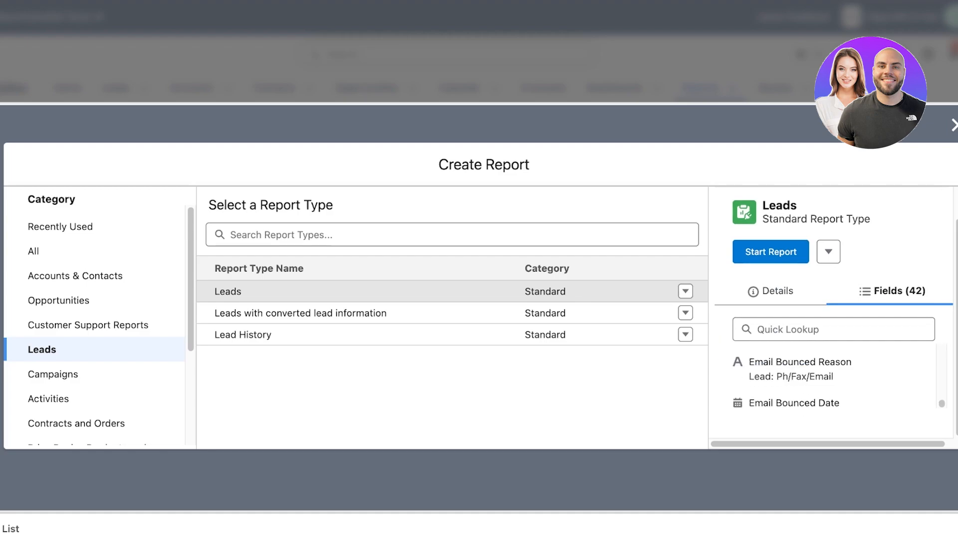
scroll(834, 374, "down", 6)
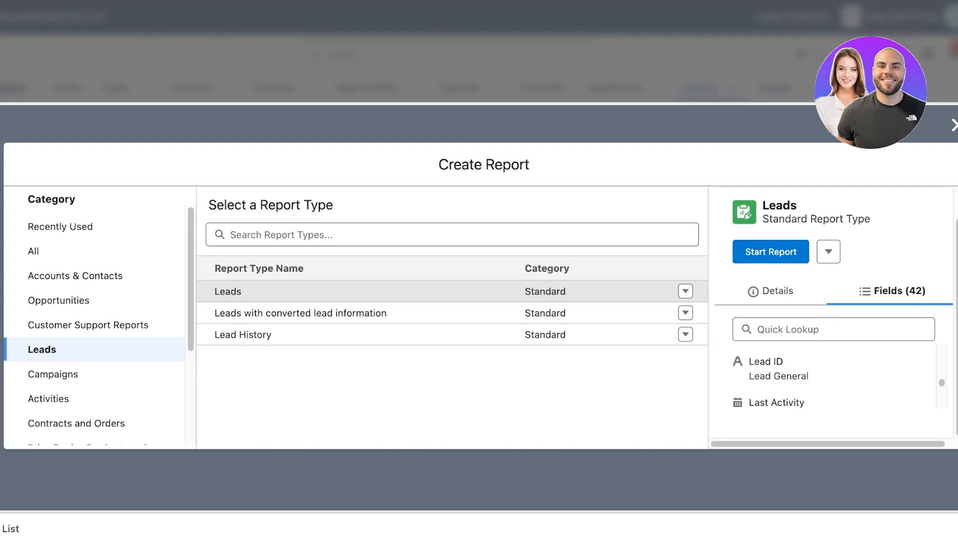
Start a report from the standard Leads report type and check the columns in its preview.
left_click(771, 251)
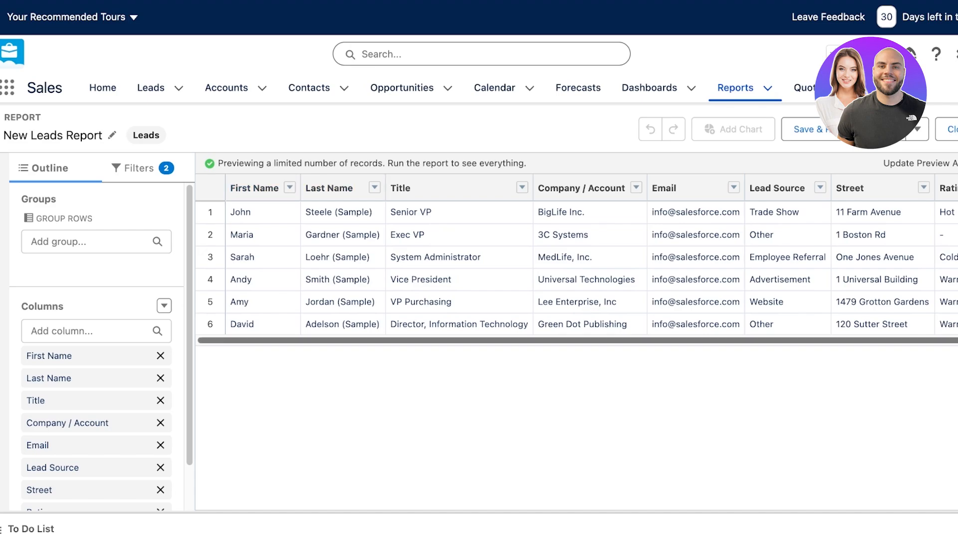
scroll(578, 259, "right", 1)
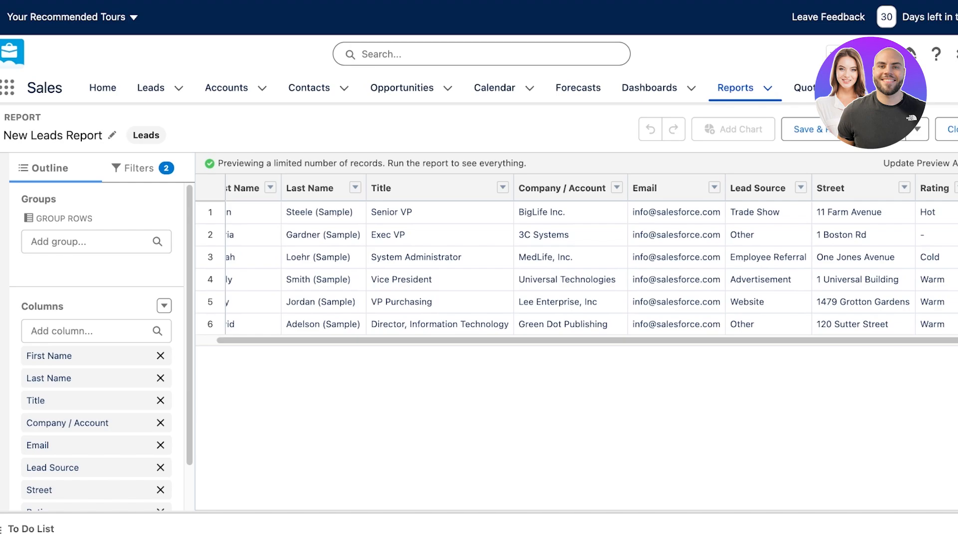
scroll(578, 259, "left", 1)
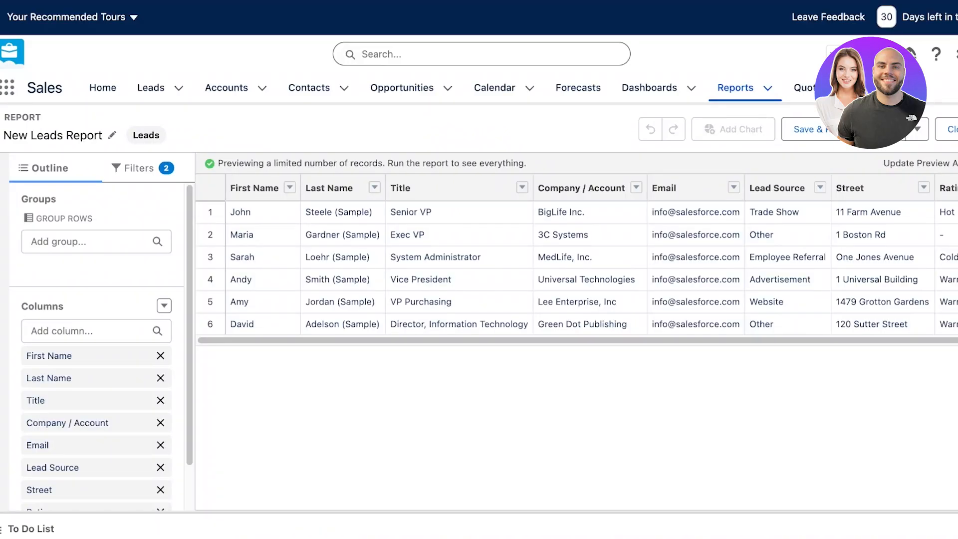
Group the leads report's rows by Email Bounced Reason and run the report.
left_click(88, 242)
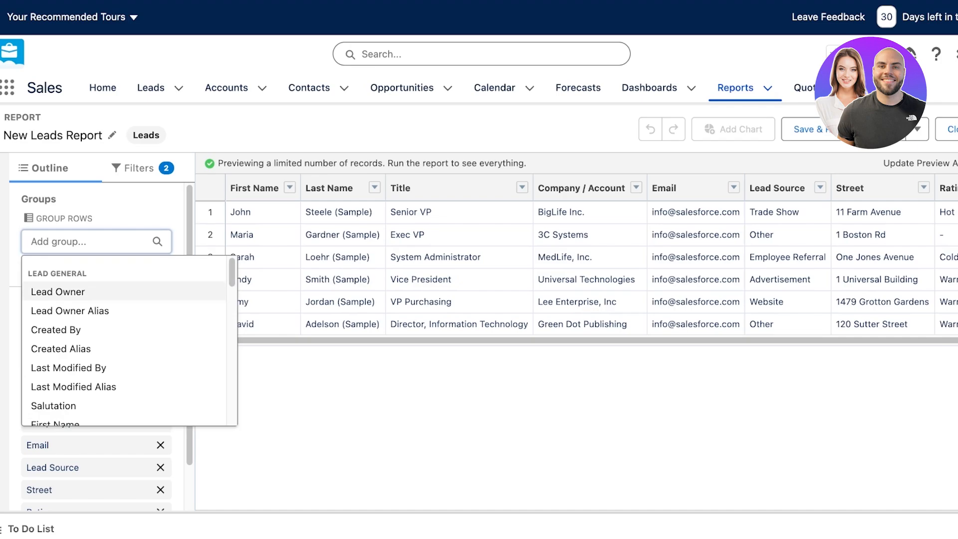
scroll(125, 348, "down", 3)
scroll(125, 398, "down", 12)
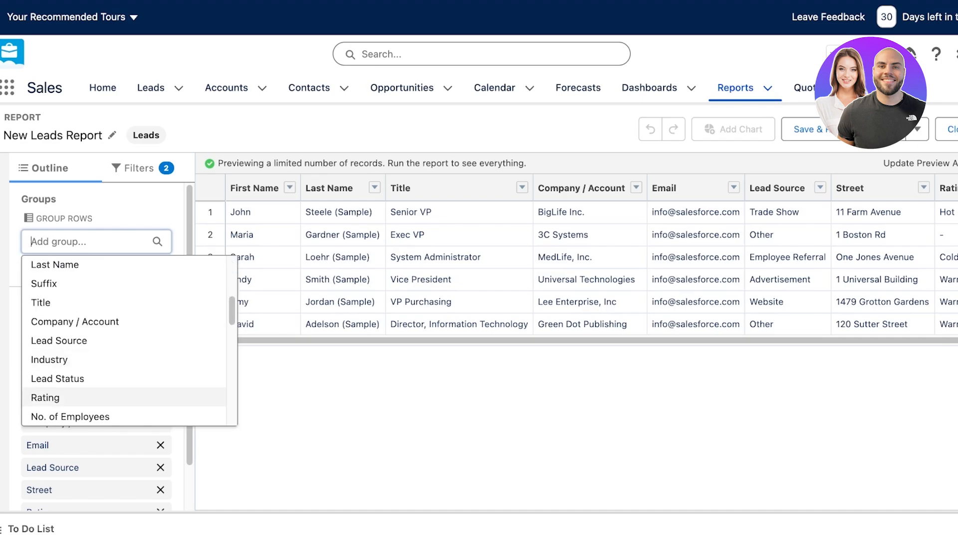
left_click(125, 395)
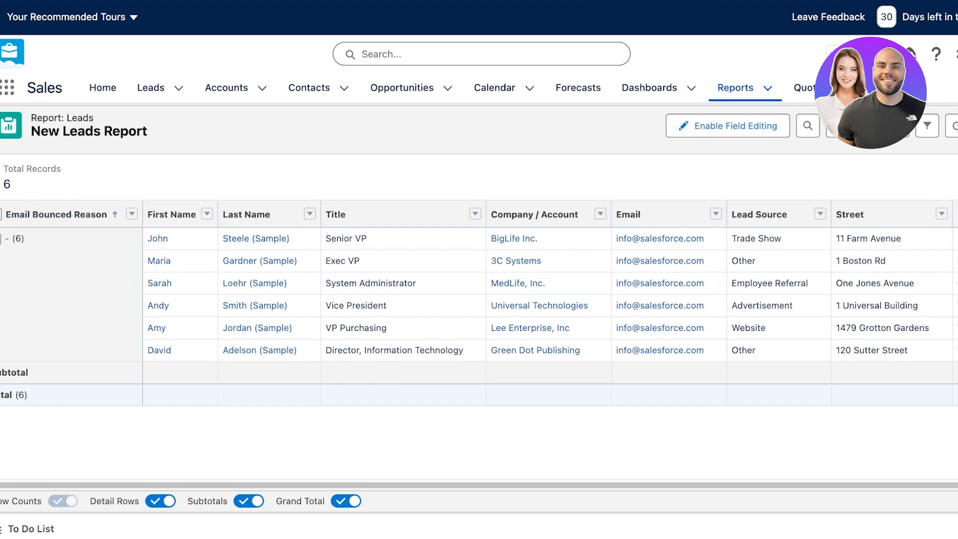
scroll(549, 300, "right", 2)
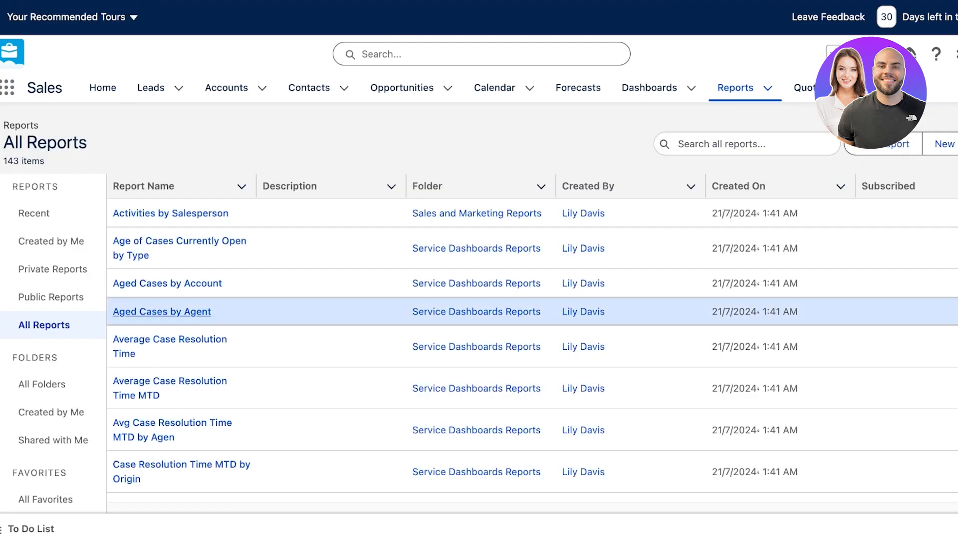
Browse the list of all existing reports and check the reports created by the current account.
scroll(480, 325, "down", 5)
scroll(479, 325, "down", 15)
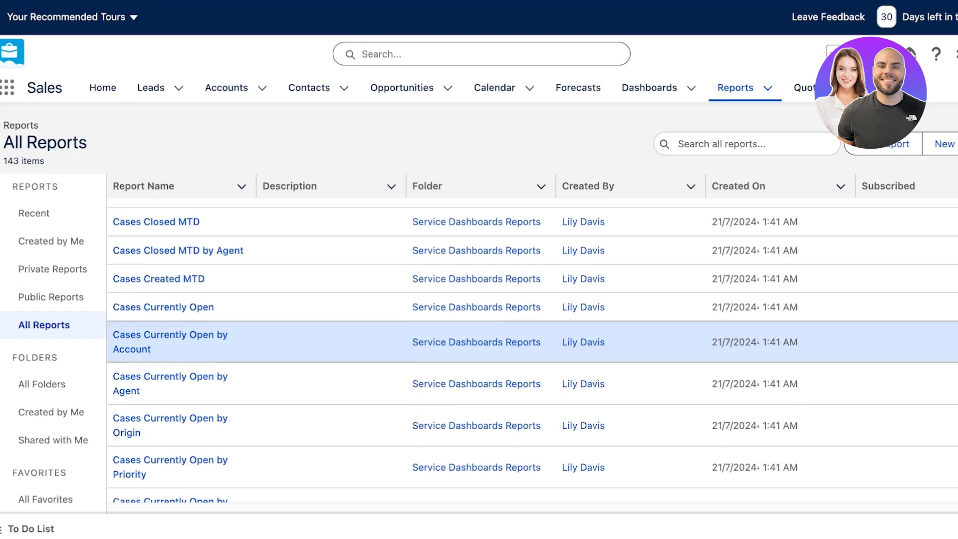
scroll(479, 369, "up", 15)
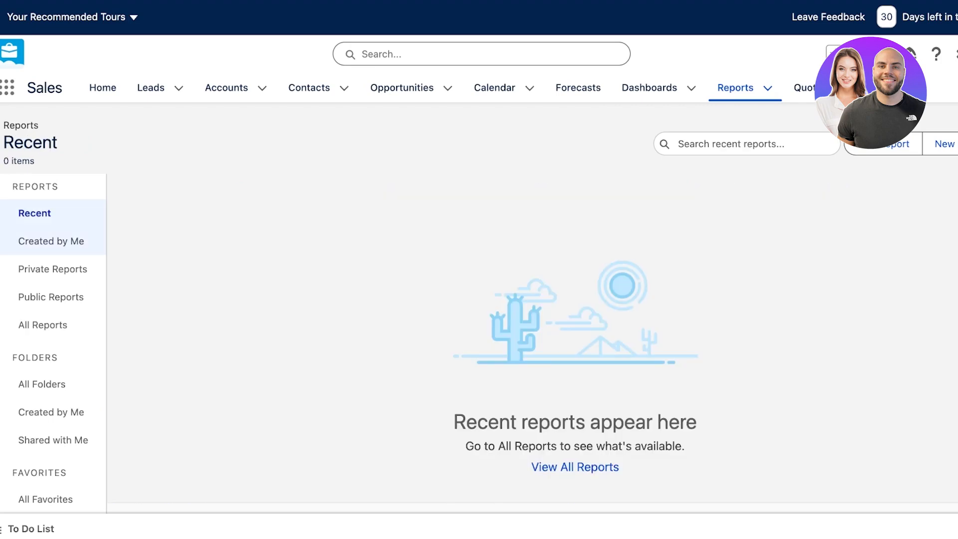
left_click(51, 242)
left_click(43, 325)
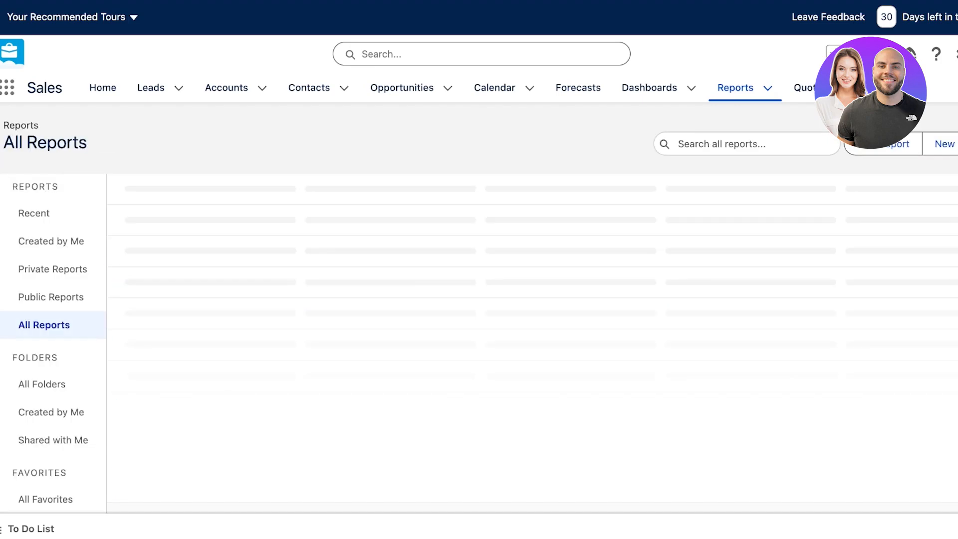
Create another new report based on the standard Leads report type.
left_click(884, 144)
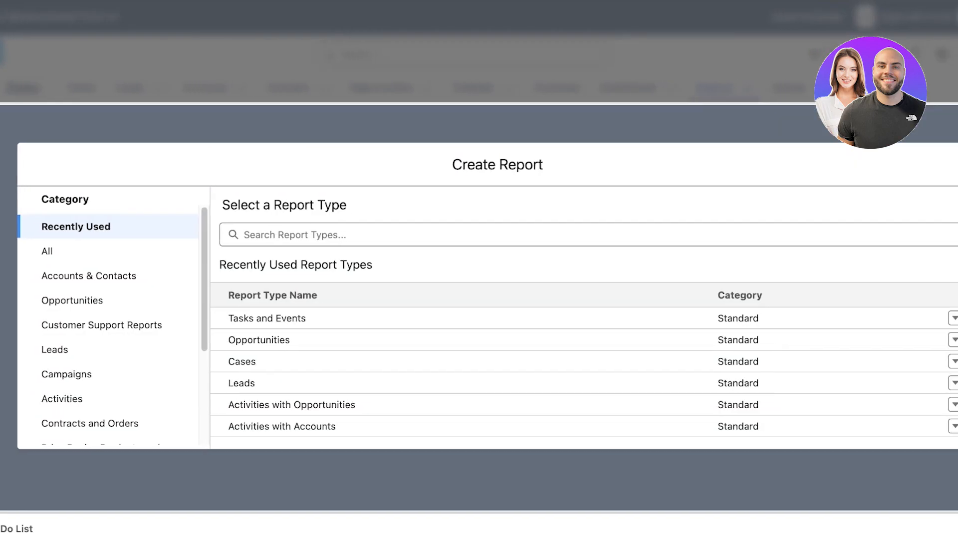
left_click(36, 349)
left_click(223, 291)
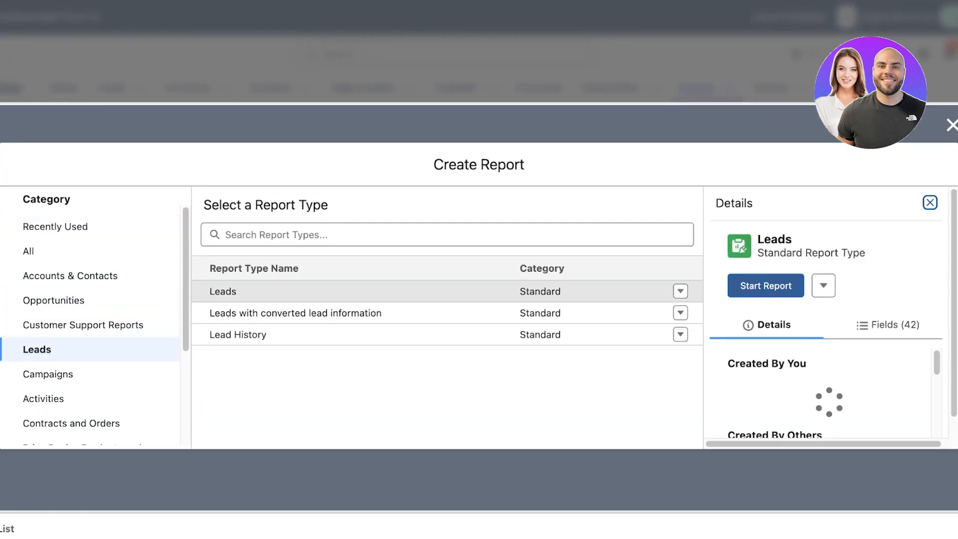
left_click(766, 286)
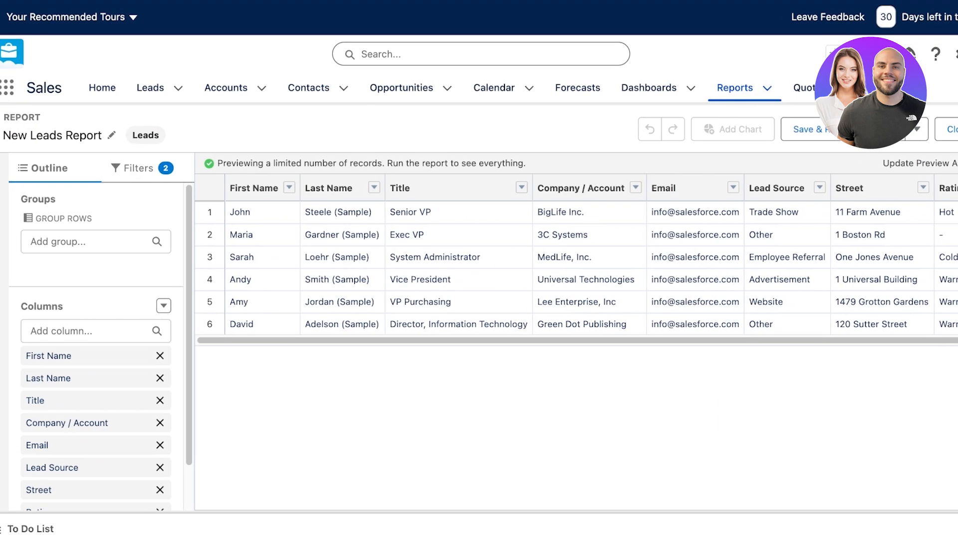
Review the new leads report's column list and the option for adding columns.
scroll(95, 344, "down", 2)
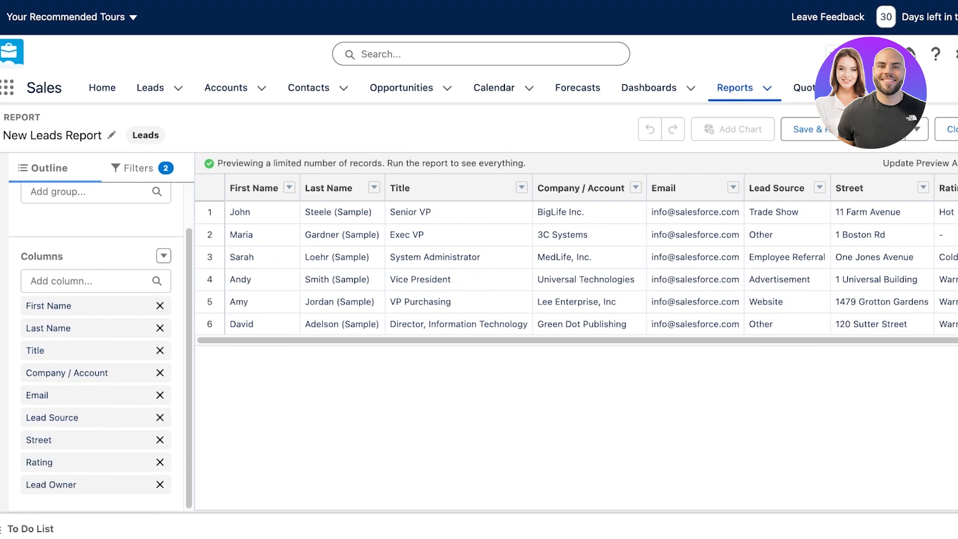
left_click(90, 281)
scroll(95, 300, "up", 2)
Examine the new leads report's filters and the list of lead fields available for adding a filter.
left_click(142, 168)
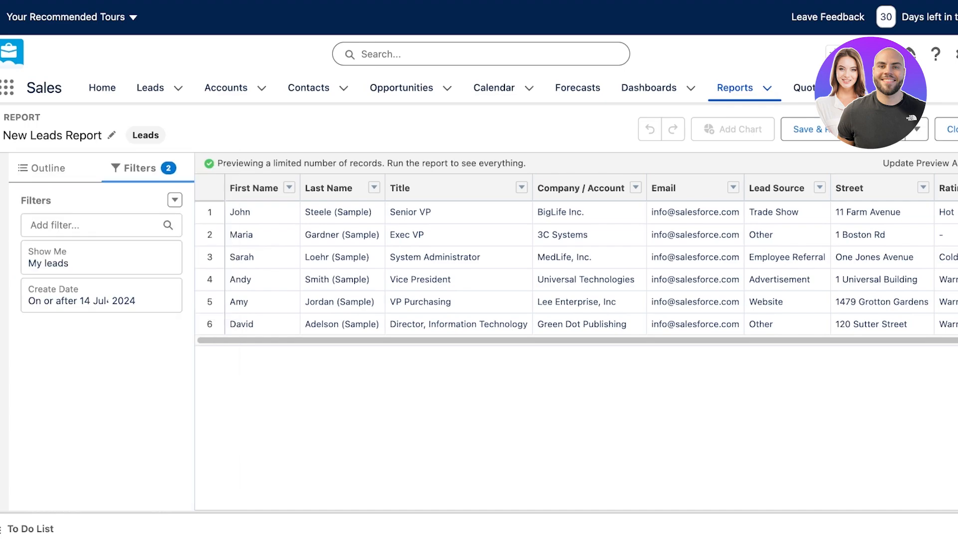
left_click(95, 225)
key("Escape")
left_click(95, 225)
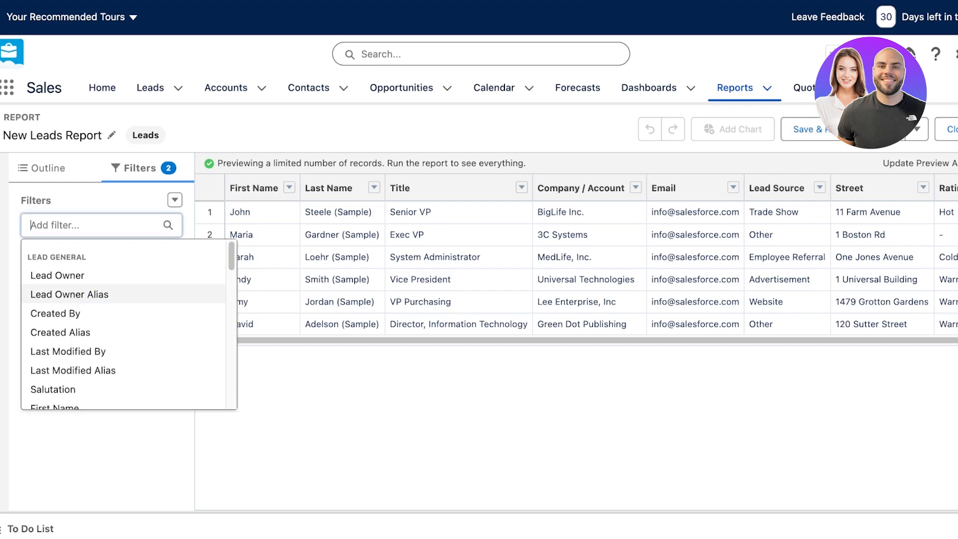
scroll(75, 330, "down", 3)
scroll(124, 324, "up", 3)
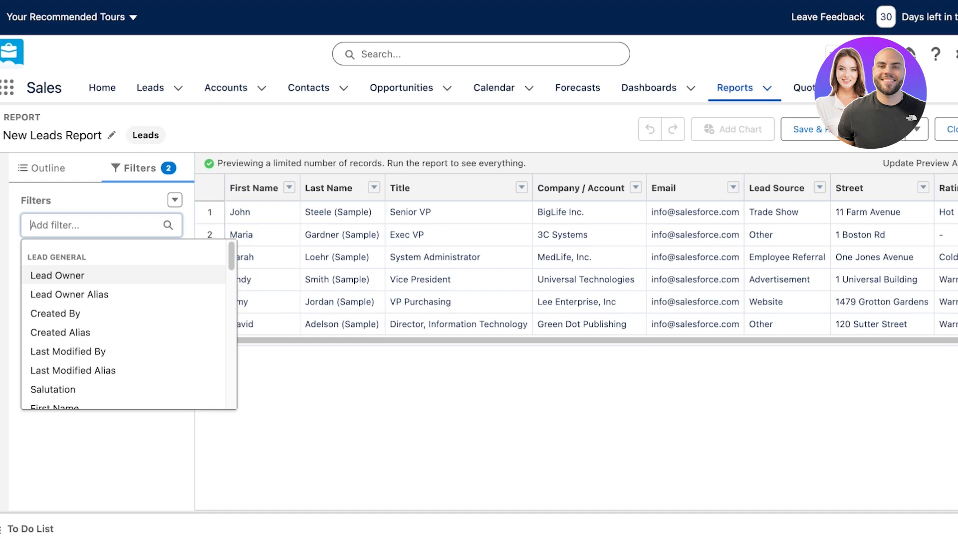
scroll(125, 325, "down", 5)
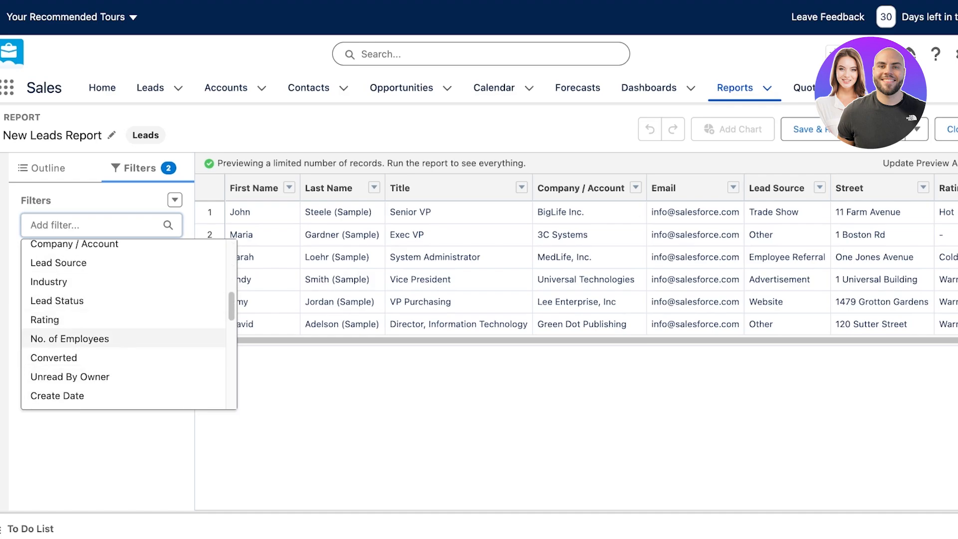
scroll(124, 350, "up", 5)
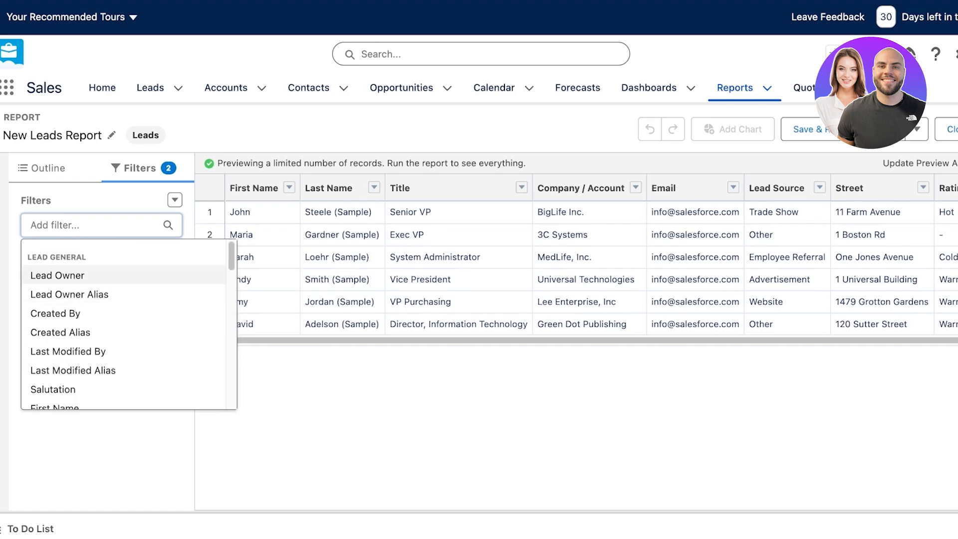
Apply the Create Date filter with a custom range starting on 14/7/2024 and no end date.
left_click(57, 275)
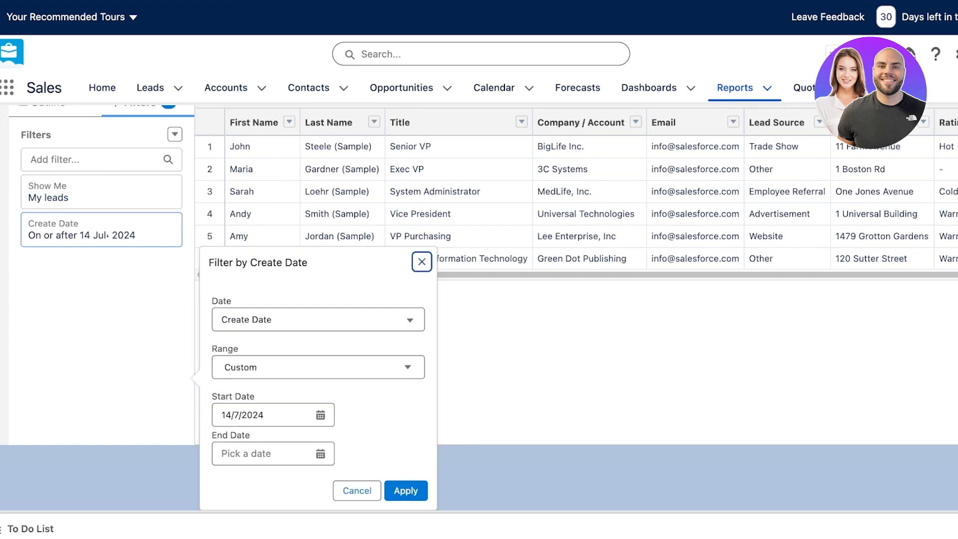
left_click(406, 491)
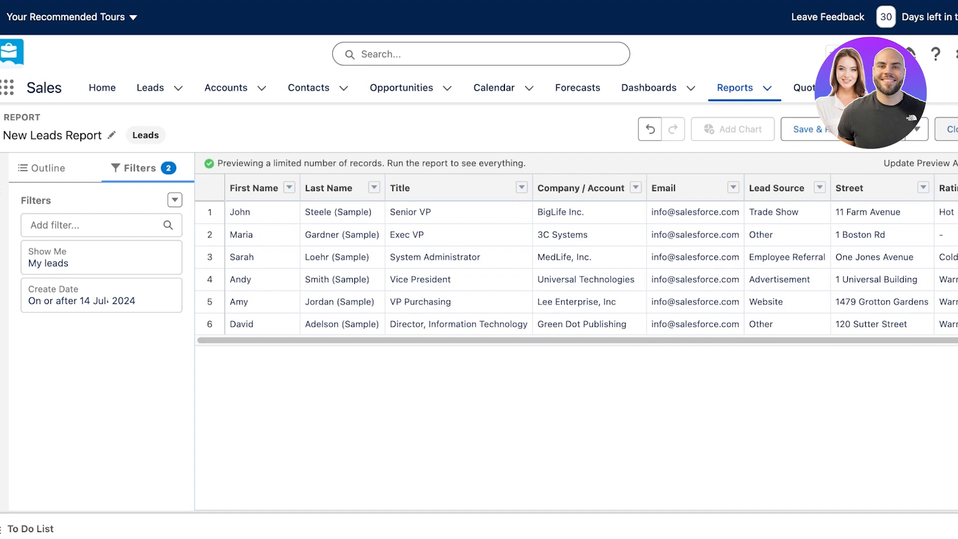
left_click(957, 130)
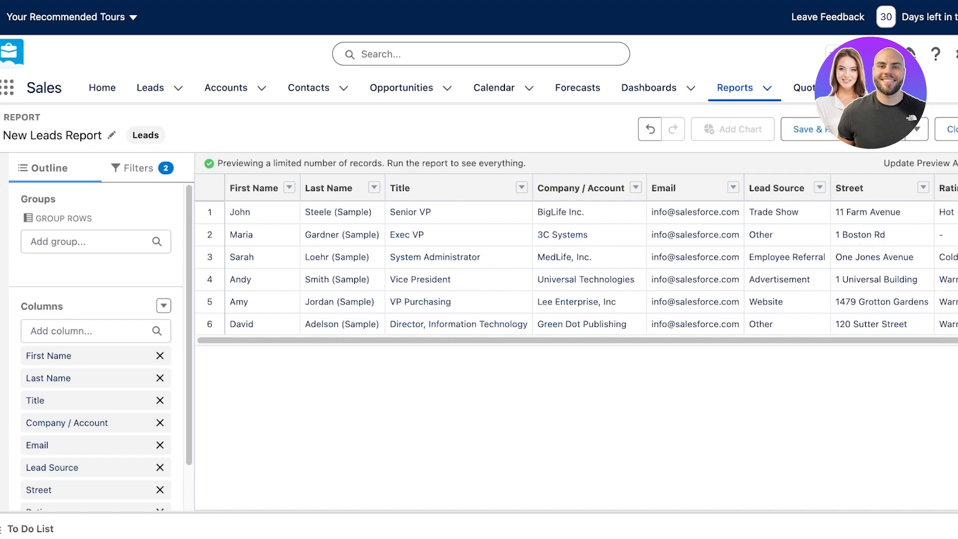
Review the report's column list and the complete list of available lead fields, including general, address and contact fields.
scroll(96, 347, "down", 2)
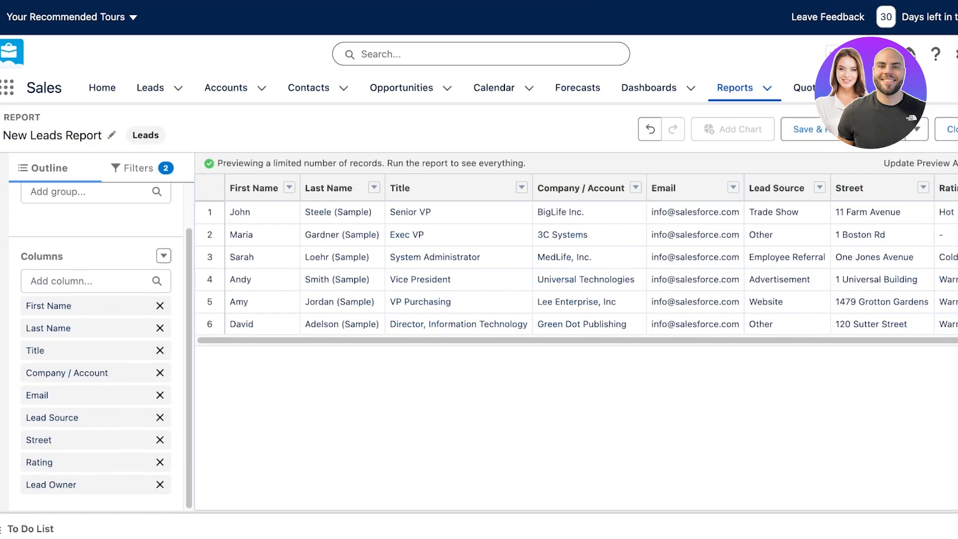
scroll(96, 347, "up", 2)
left_click(3, 186)
scroll(100, 347, "down", 10)
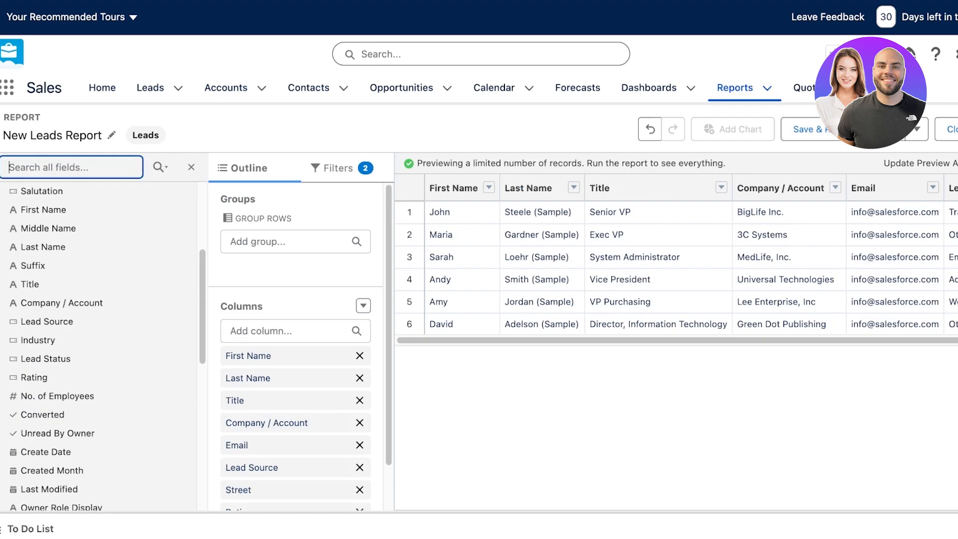
scroll(100, 347, "up", 10)
scroll(100, 347, "down", 5)
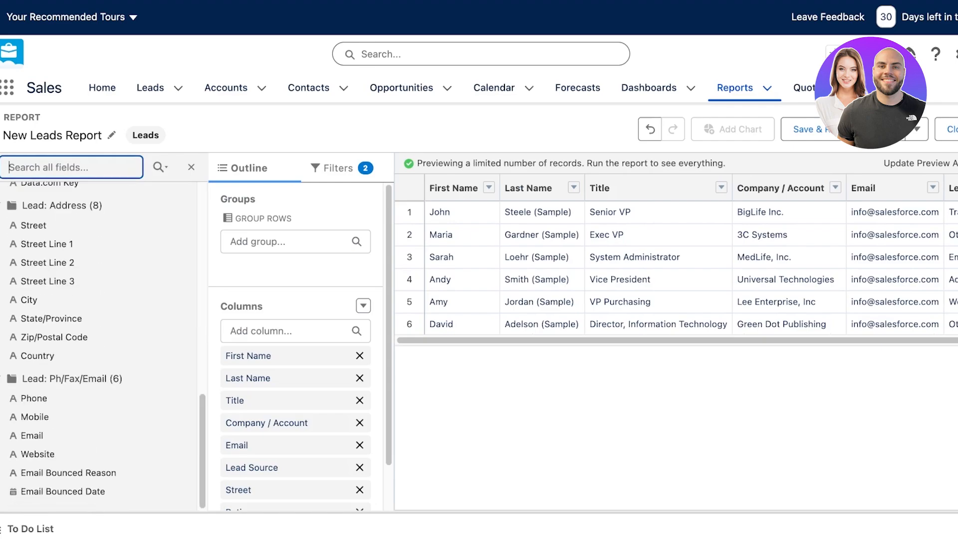
scroll(99, 347, "up", 5)
scroll(100, 347, "down", 1)
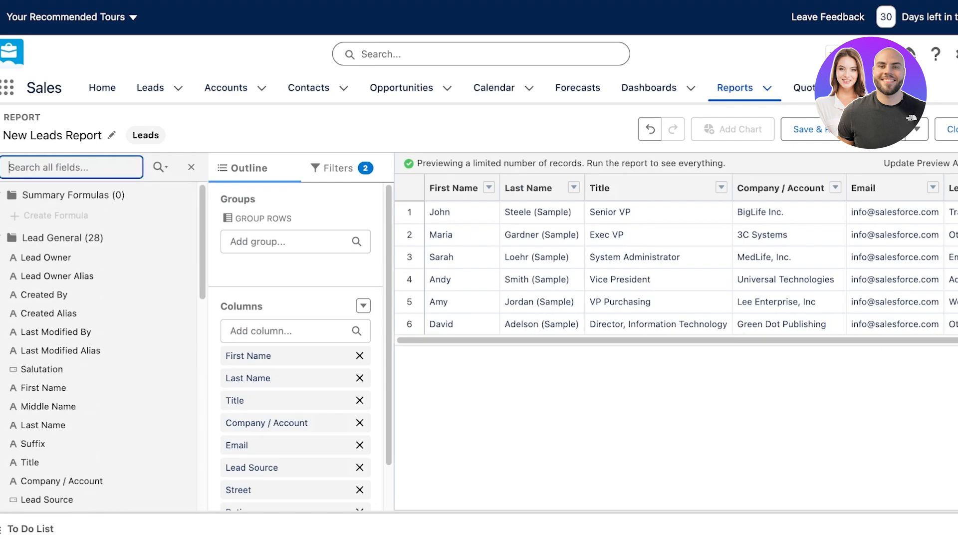
scroll(98, 316, "down", 1)
left_click(60, 316)
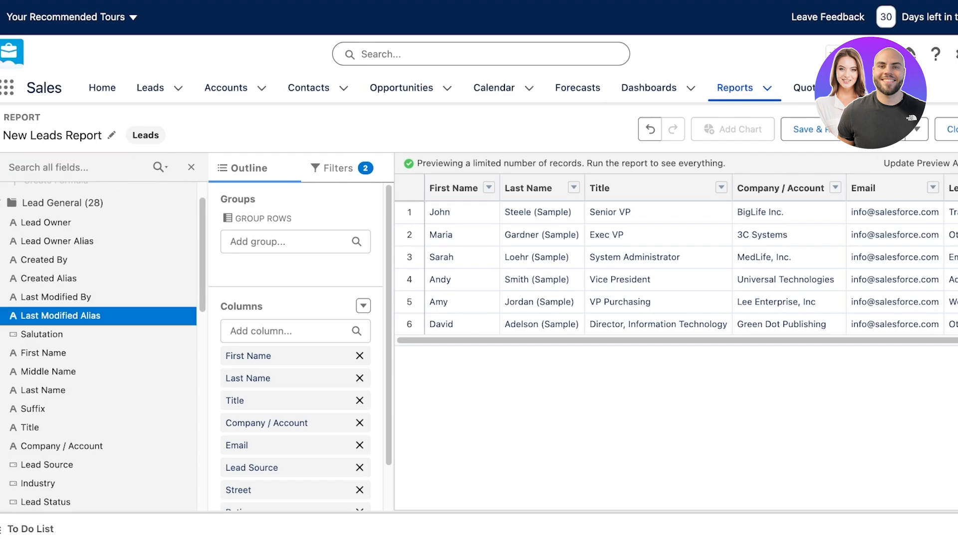
scroll(98, 324, "up", 1)
Group the leads report's rows by Lead Owner.
left_click(289, 242)
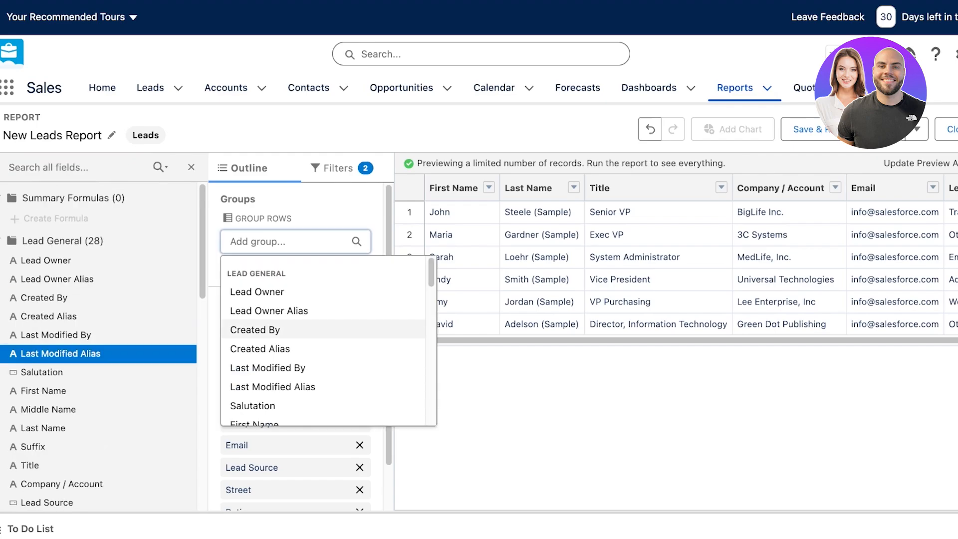
left_click(257, 292)
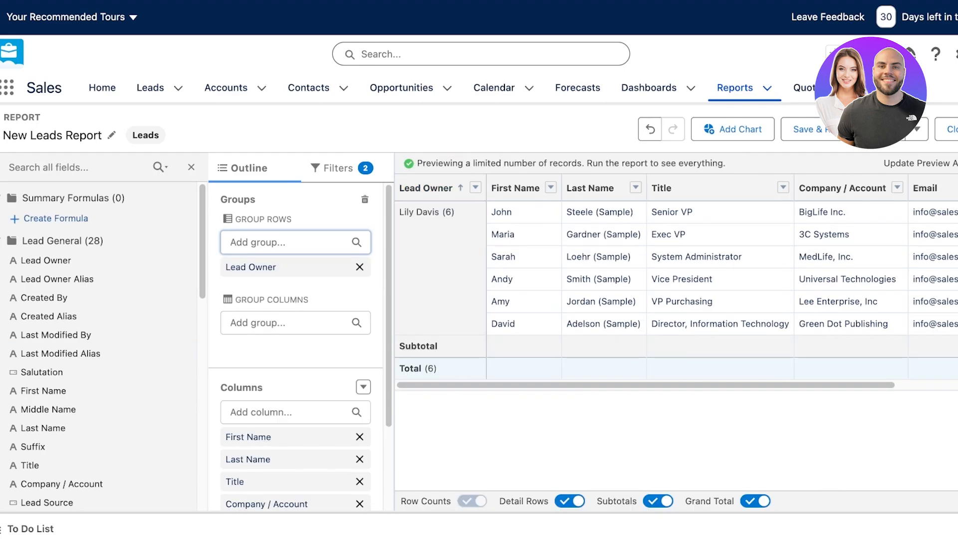
scroll(295, 349, "down", 3)
scroll(296, 350, "up", 3)
Add Website as the second row group and look over the regrouped preview.
left_click(296, 242)
scroll(296, 305, "down", 7)
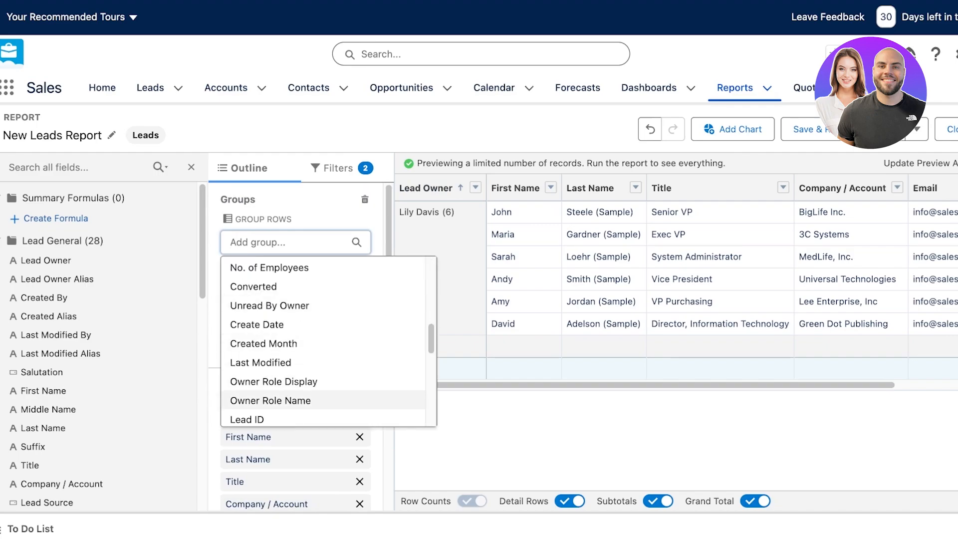
scroll(296, 385, "down", 6)
left_click(248, 376)
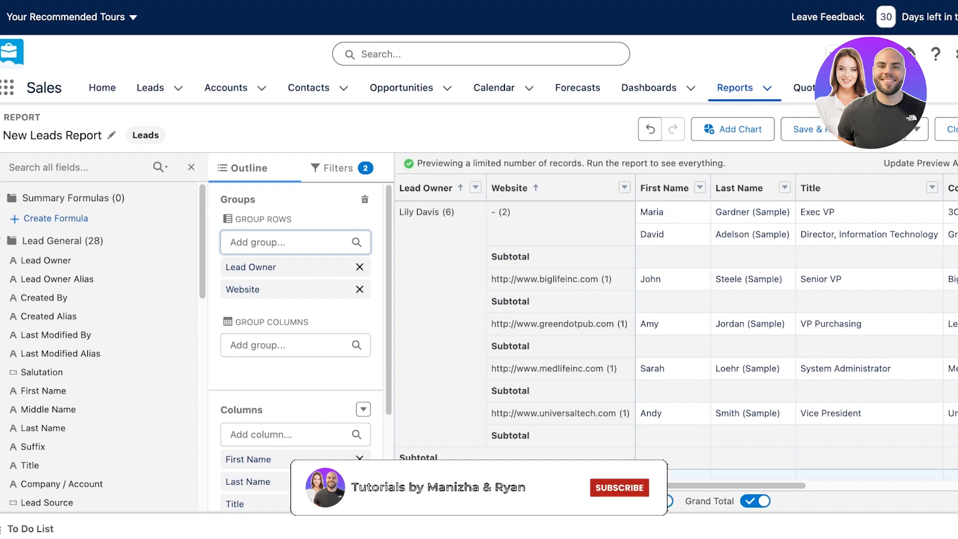
scroll(677, 339, "down", 1)
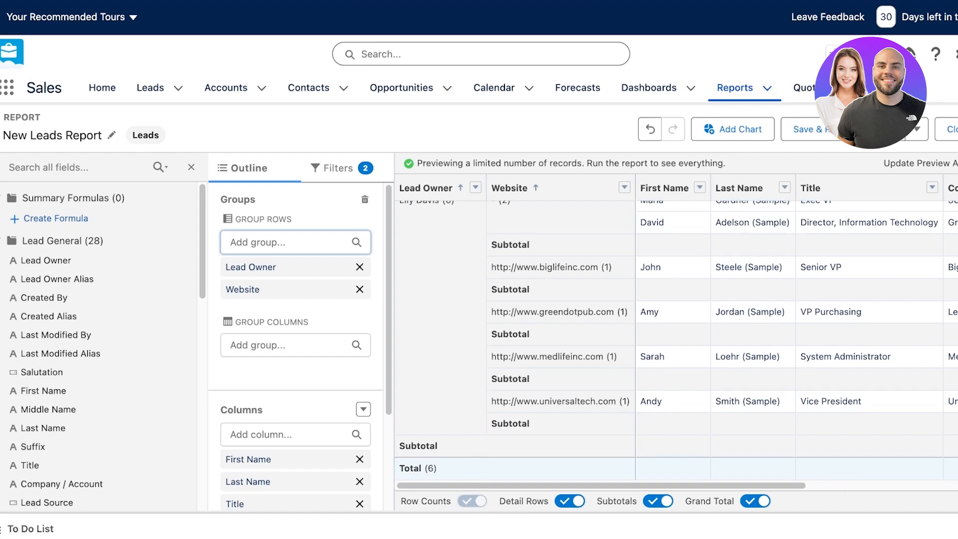
scroll(296, 344, "down", 3)
scroll(295, 345, "up", 3)
Add the Country address field as the third row group.
left_click(290, 242)
scroll(325, 344, "down", 10)
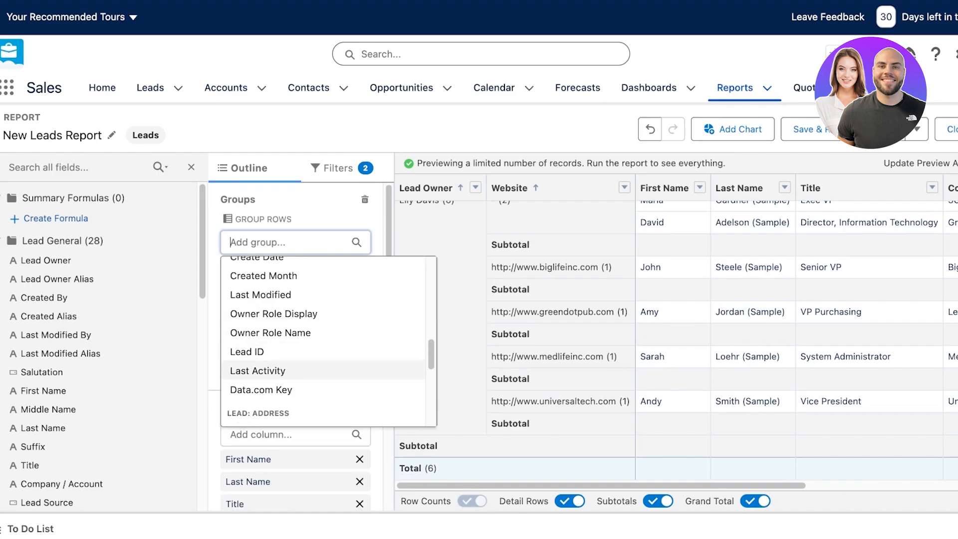
scroll(299, 342, "up", 2)
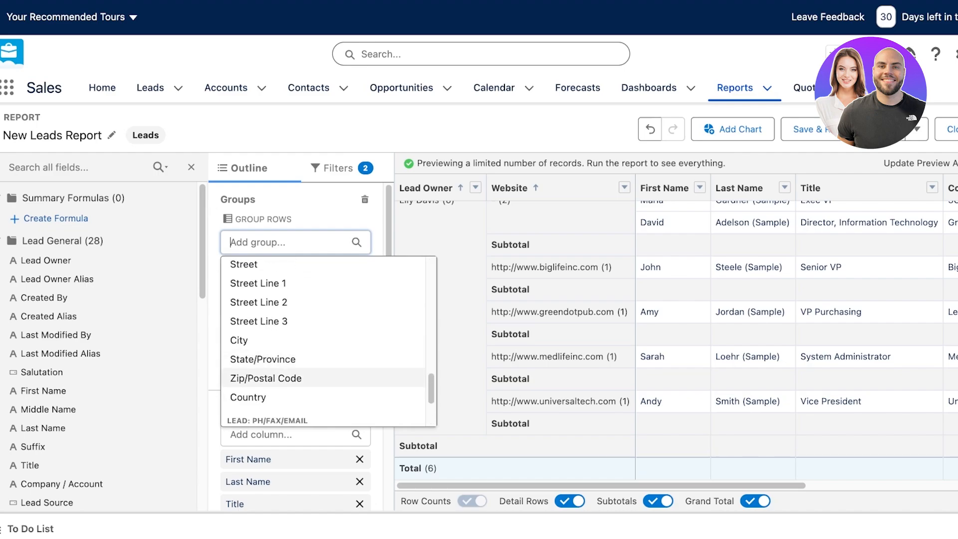
left_click(260, 398)
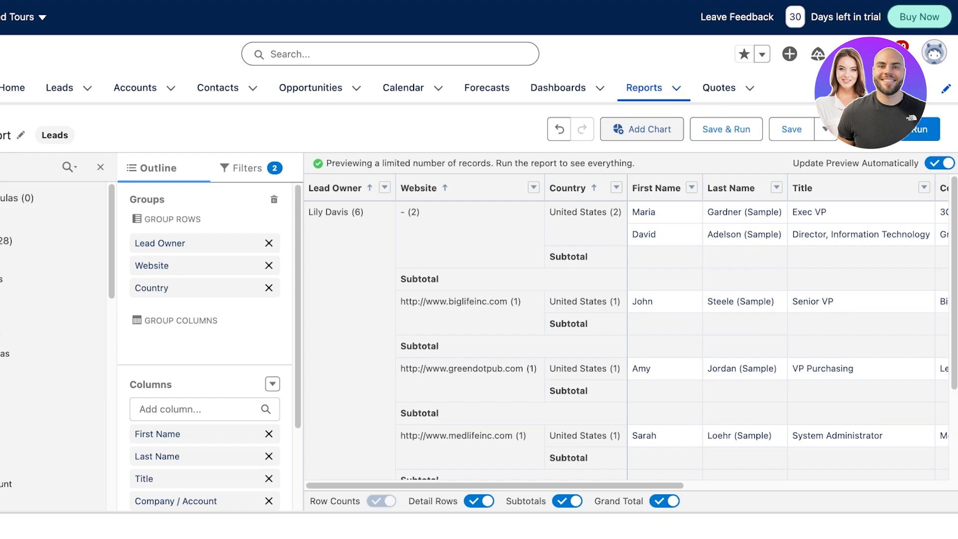
Add a chart to the leads report, then hide it and show it again.
left_click(643, 130)
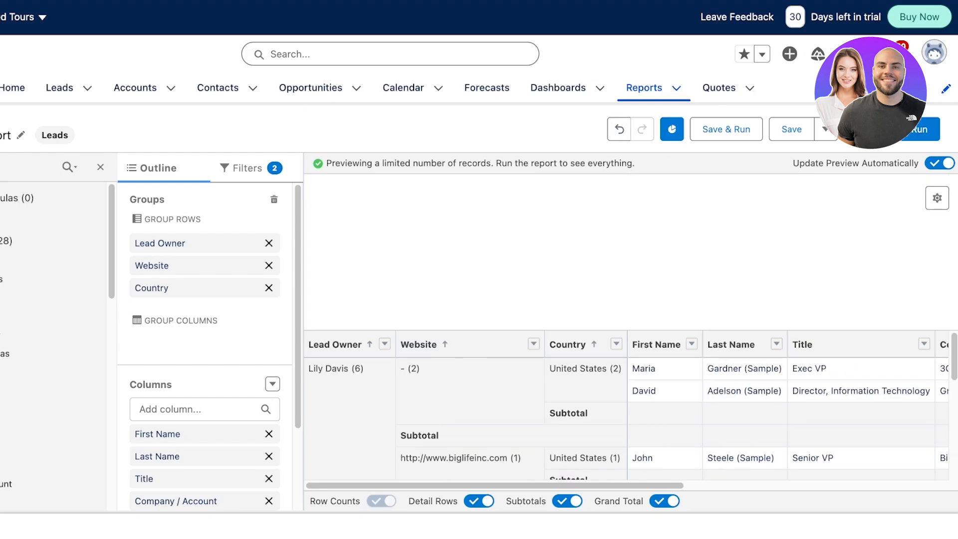
left_click(673, 129)
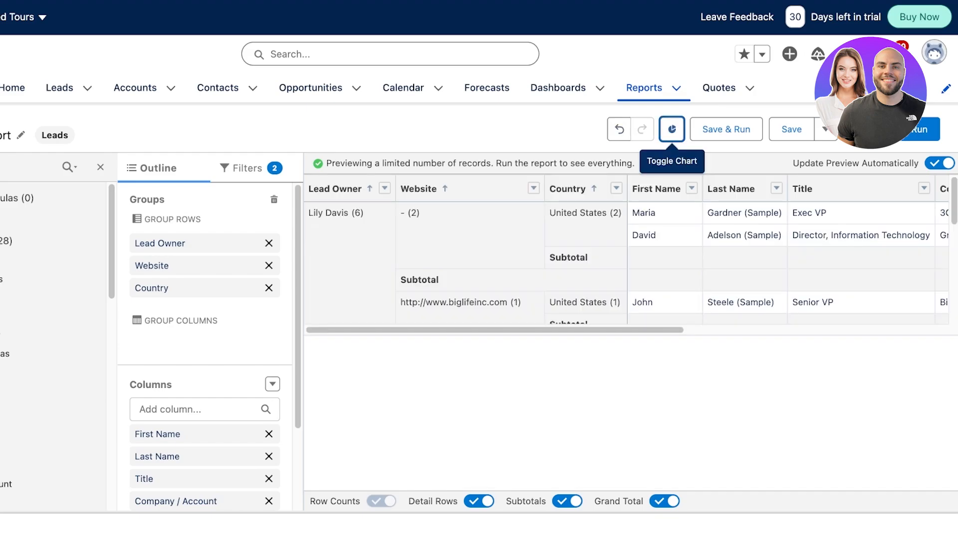
left_click(673, 130)
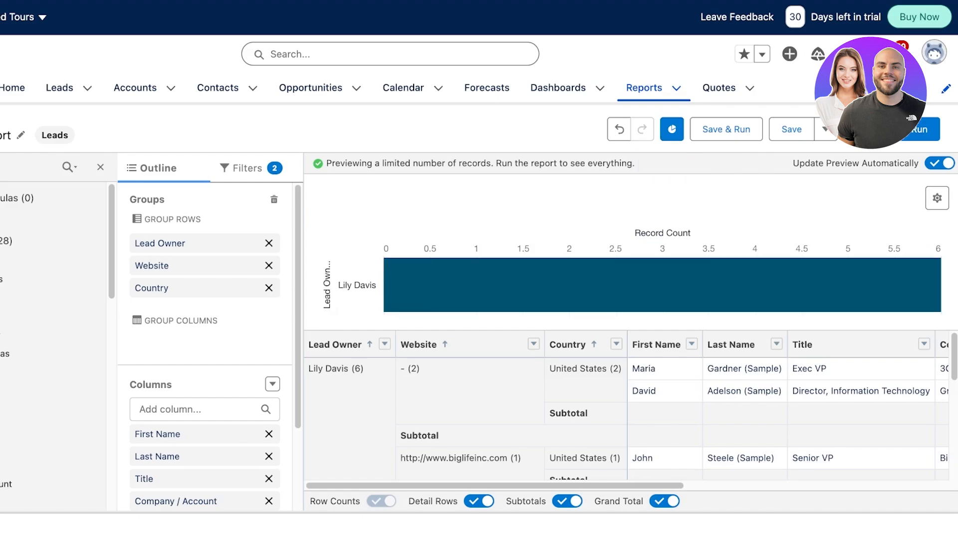
Change the report chart's display type to Column in the chart properties.
left_click(938, 198)
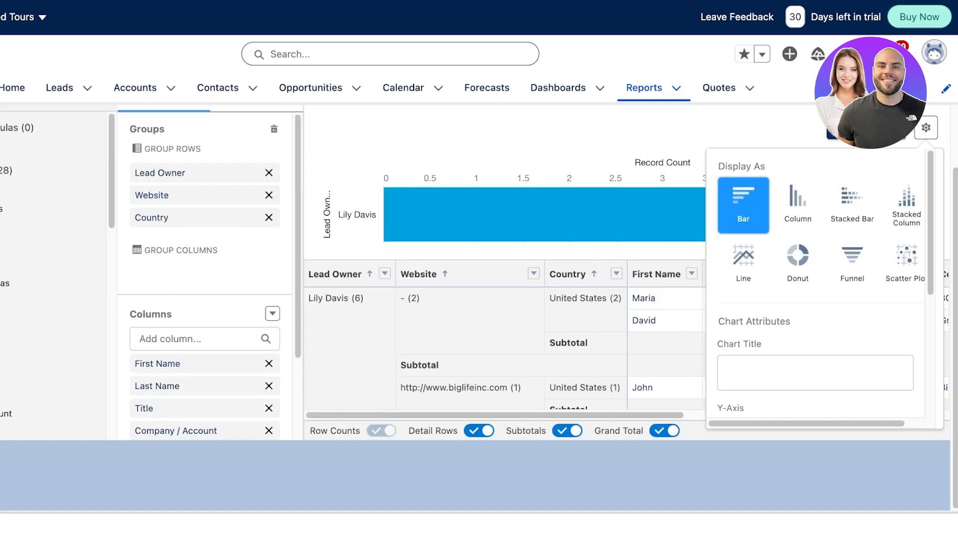
left_click(926, 128)
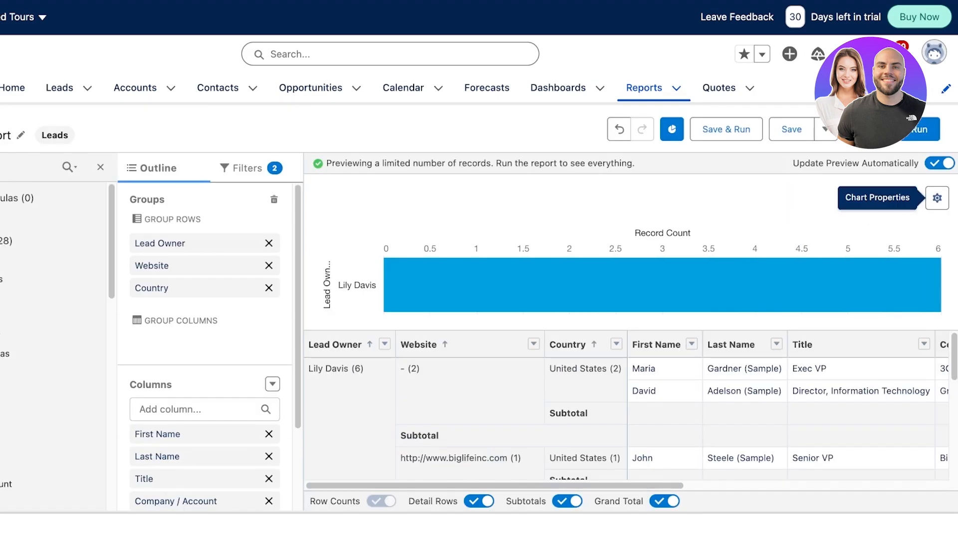
left_click(937, 197)
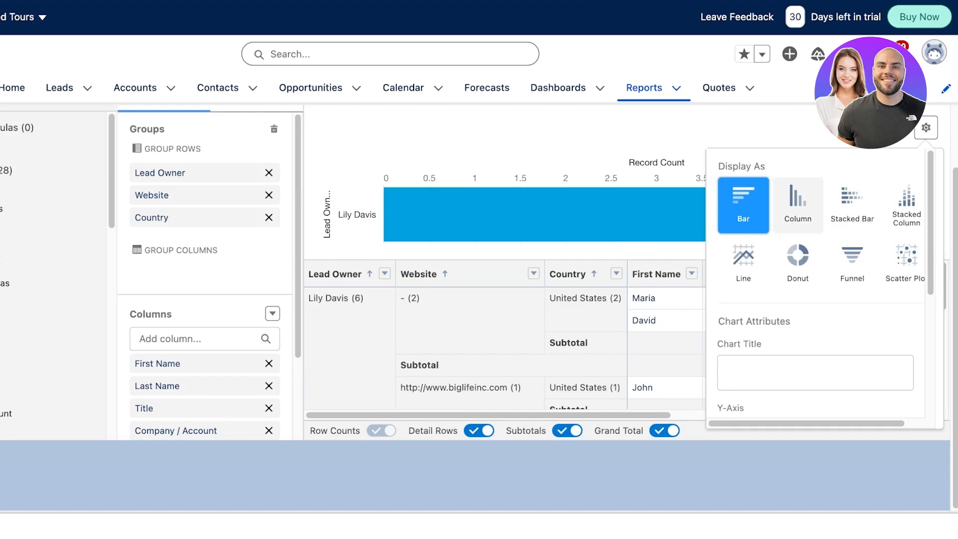
left_click(798, 206)
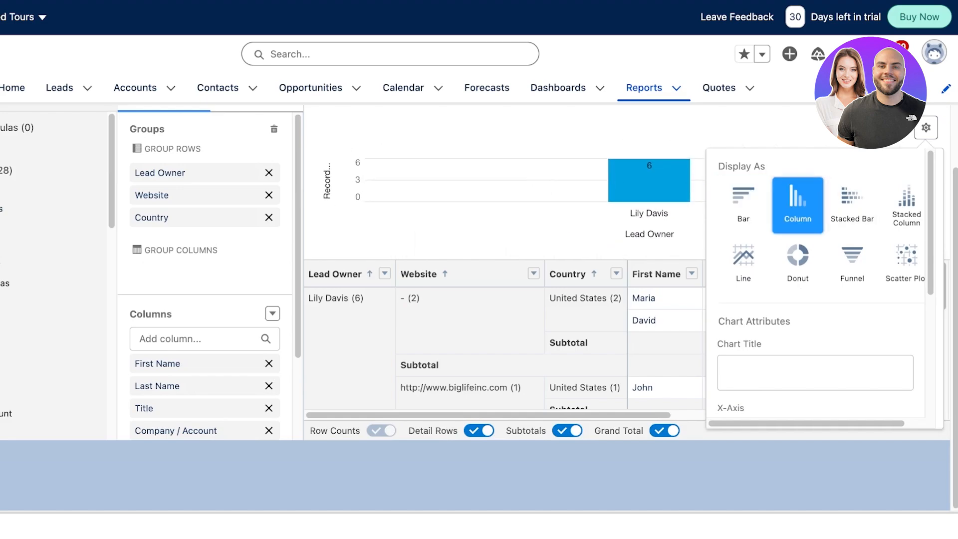
Set the column chart's X-axis to Website in the chart attributes.
scroll(798, 249, "down", 2)
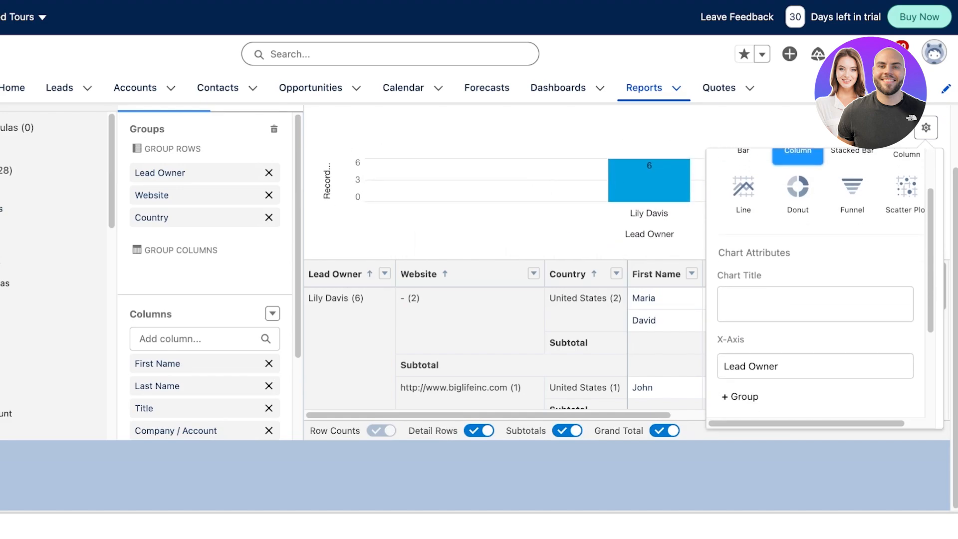
left_click(816, 304)
scroll(816, 304, "down", 3)
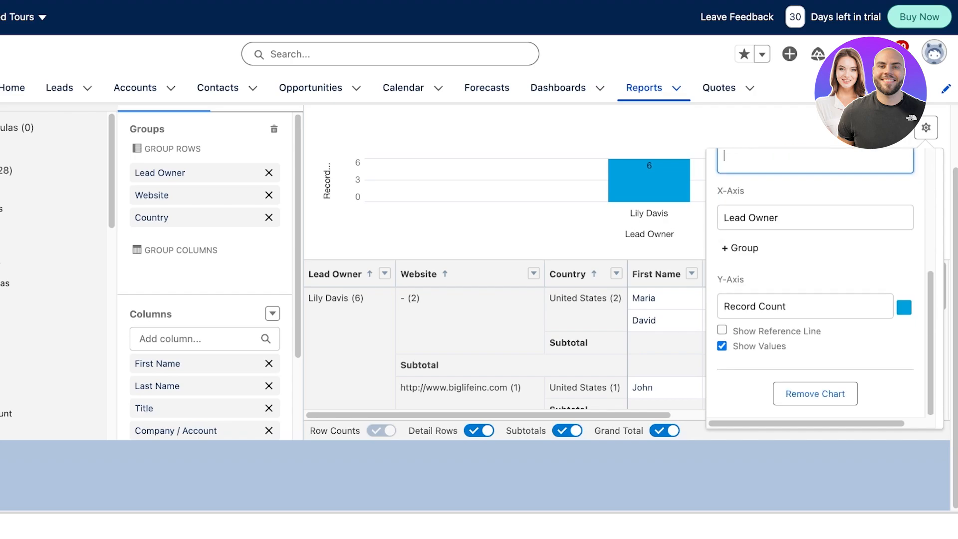
left_click(816, 218)
left_click(798, 235)
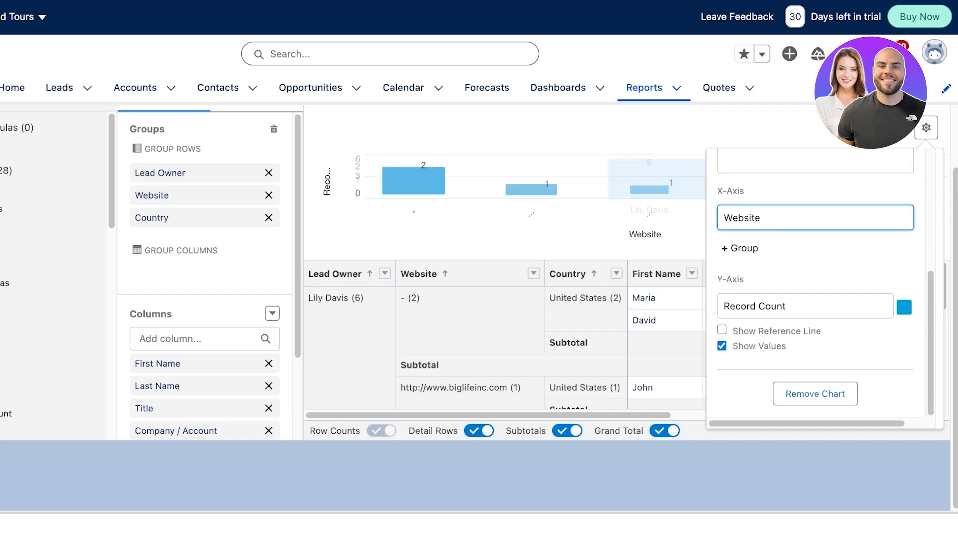
Set the column chart's X-axis to Country and close the chart properties.
scroll(816, 250, "up", 1)
scroll(499, 249, "up", 2)
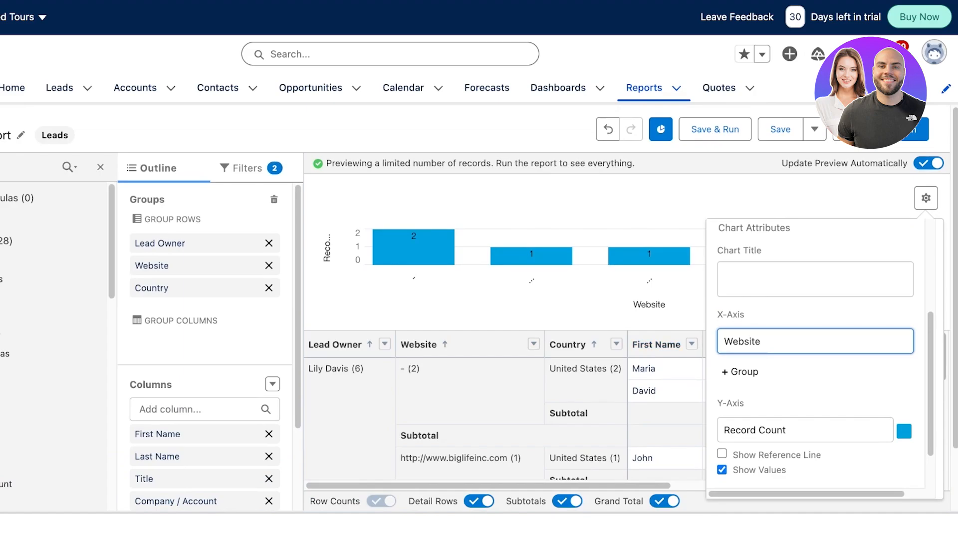
left_click(799, 358)
left_click(927, 198)
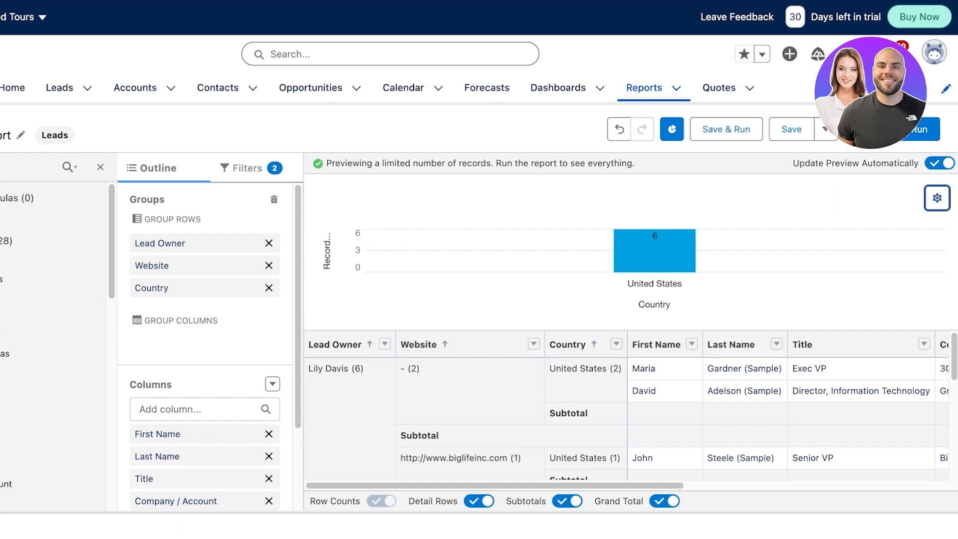
Leave the leads report without saving and begin creating a new report from the reports list.
left_click(558, 88)
left_click(674, 350)
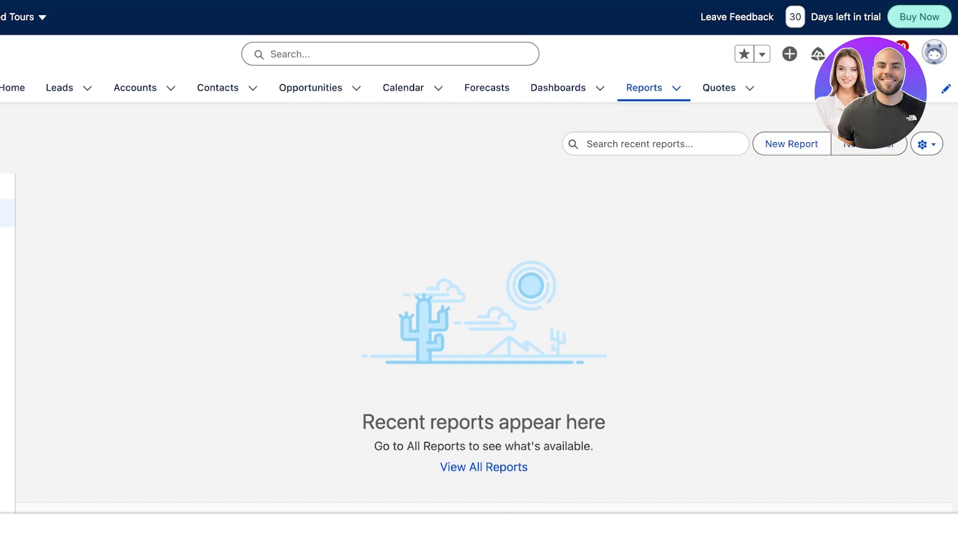
left_click(791, 144)
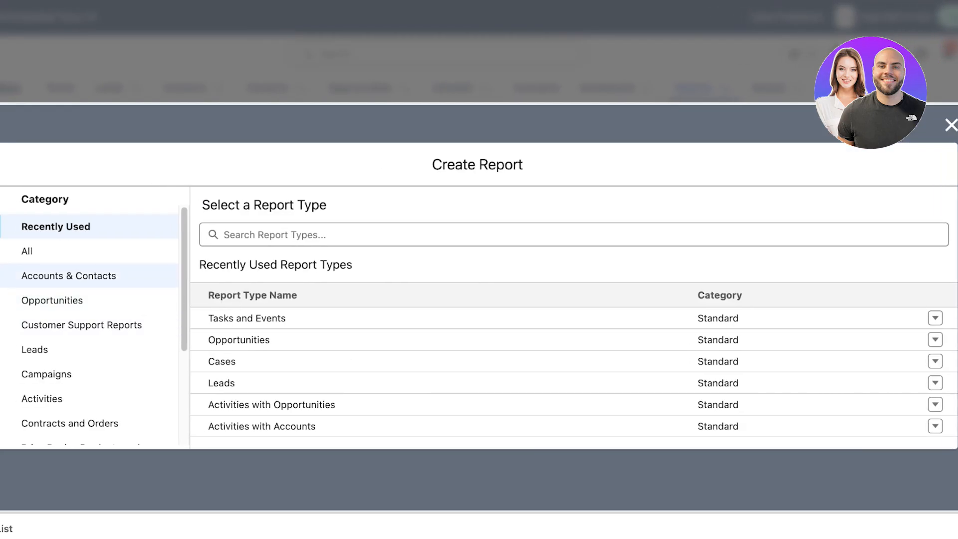
Try a report based on the Opportunities with Partners report type, then return to the report type selection.
left_click(52, 301)
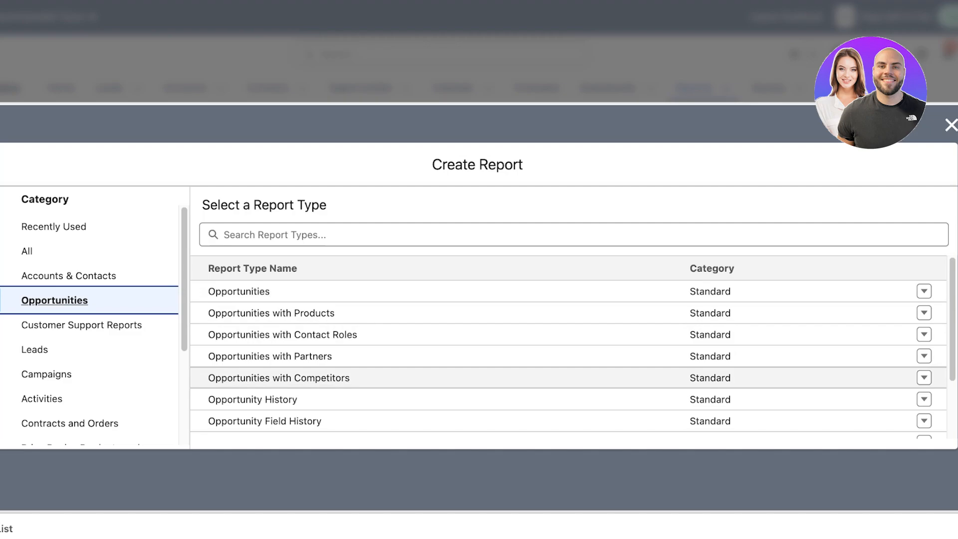
left_click(270, 357)
left_click(764, 285)
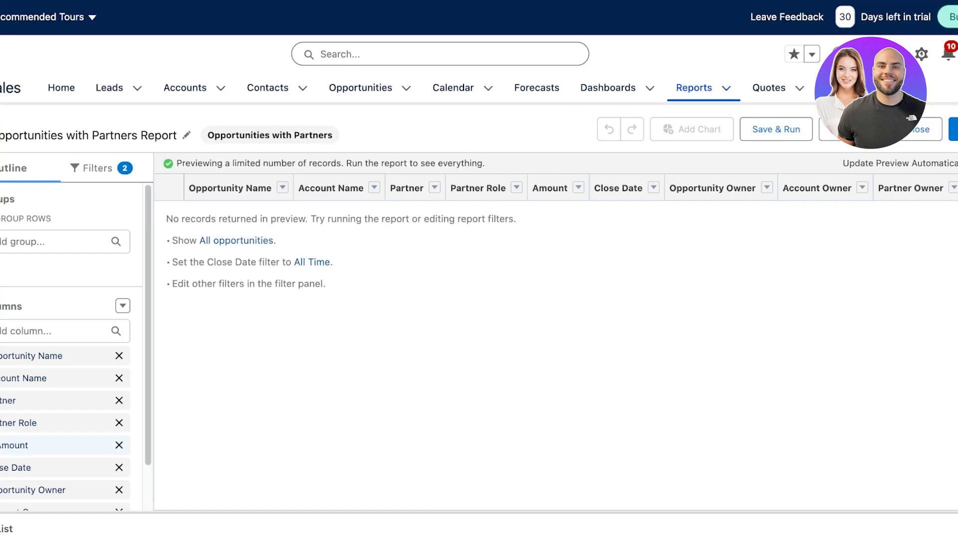
key("alt+Left")
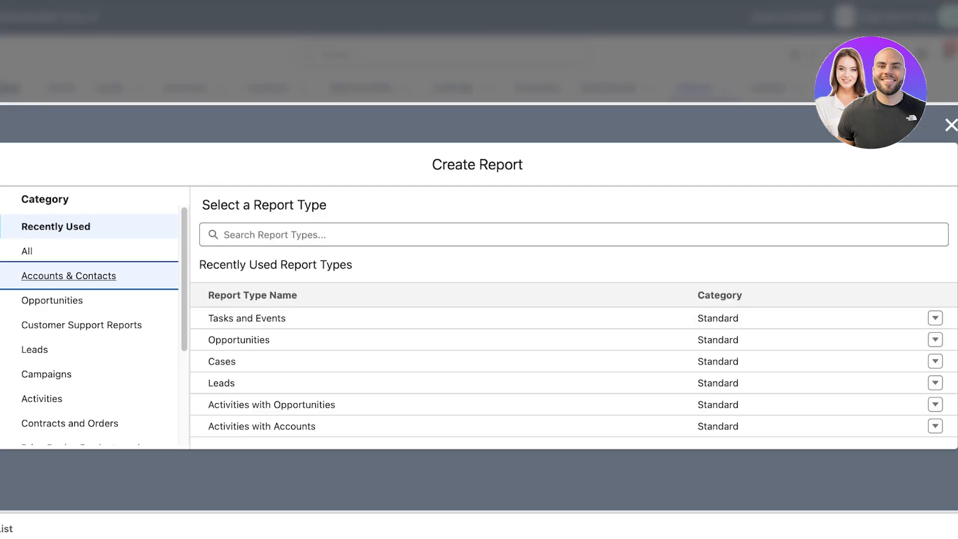
Start a report with the standard Opportunities report type and look through its preview rows.
left_click(52, 301)
left_click(238, 291)
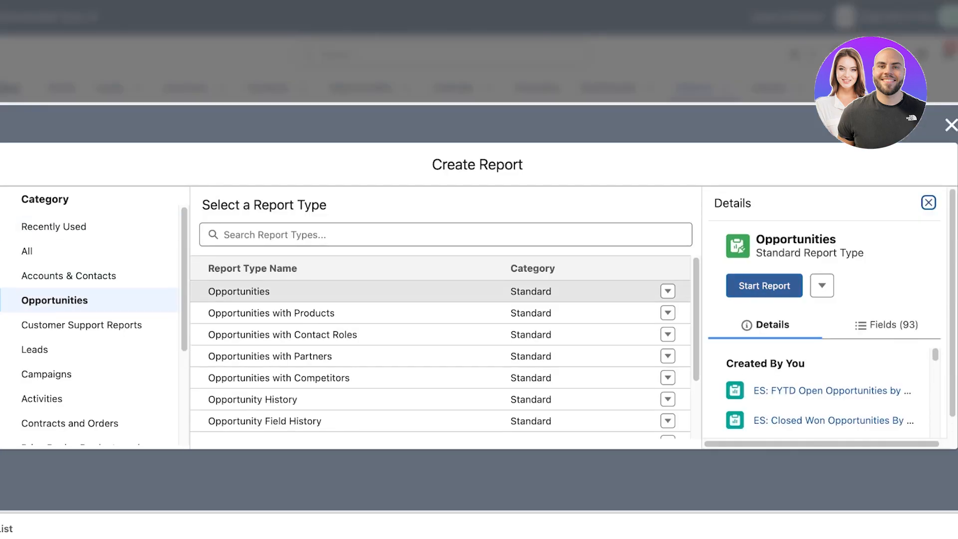
left_click(763, 285)
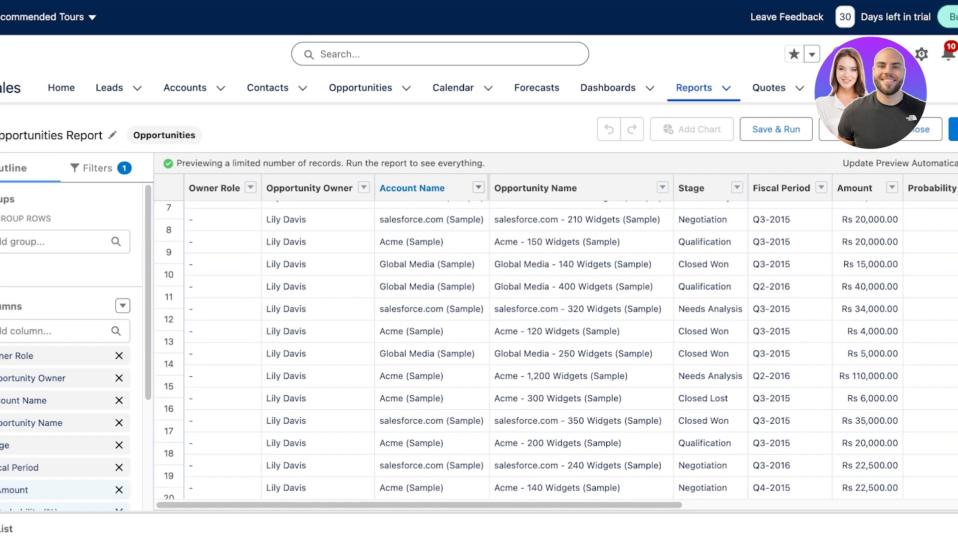
scroll(556, 348, "down", 3)
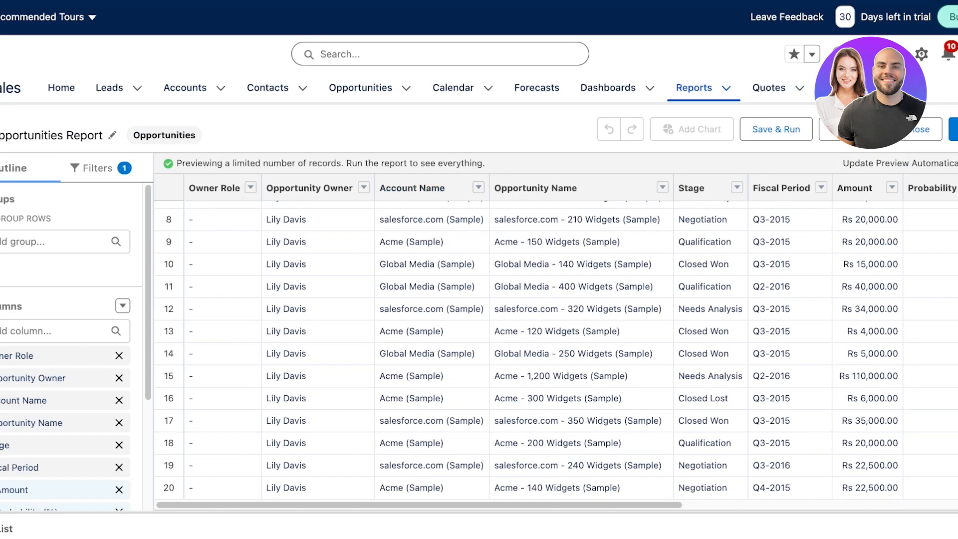
scroll(556, 347, "up", 3)
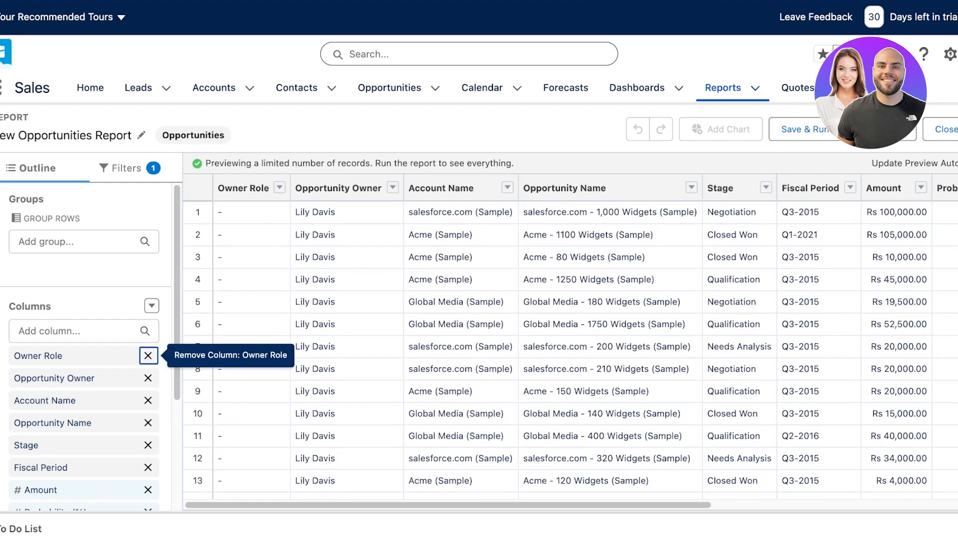
Remove the Owner Role and Opportunity Owner columns from the opportunities report and review the remaining columns.
left_click(148, 356)
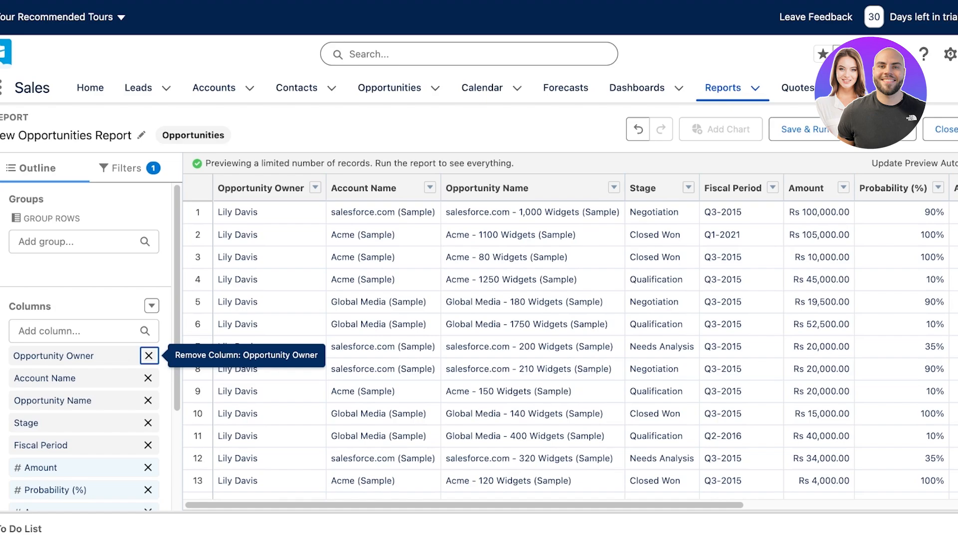
left_click(149, 355)
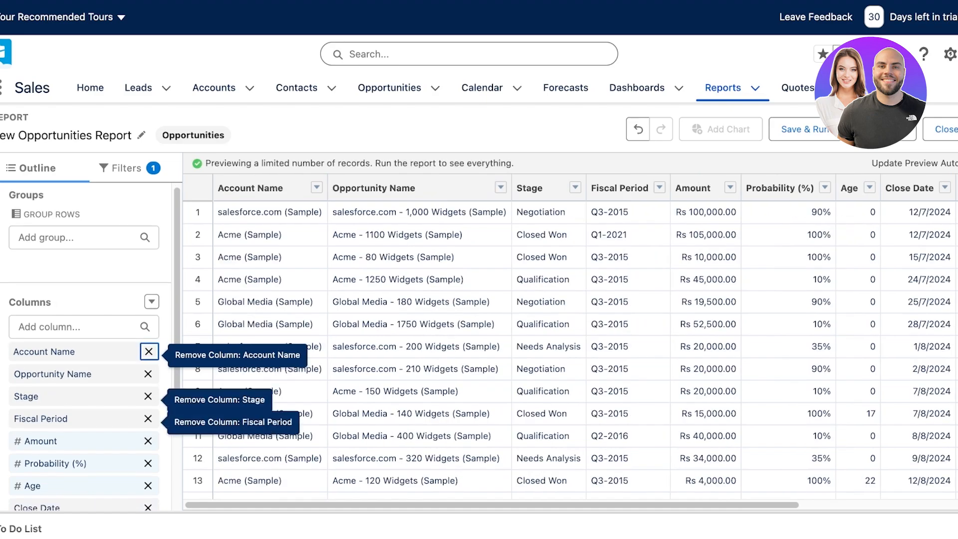
scroll(147, 389, "down", 1)
scroll(148, 439, "down", 2)
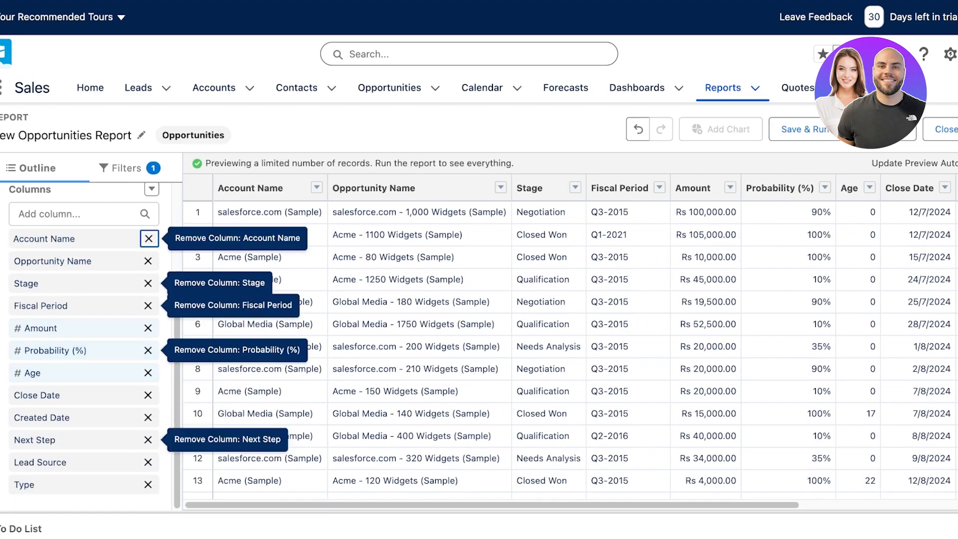
Sort the opportunities report by Probability (%) in descending order and run the report.
left_click_drag(350, 505, 437, 505)
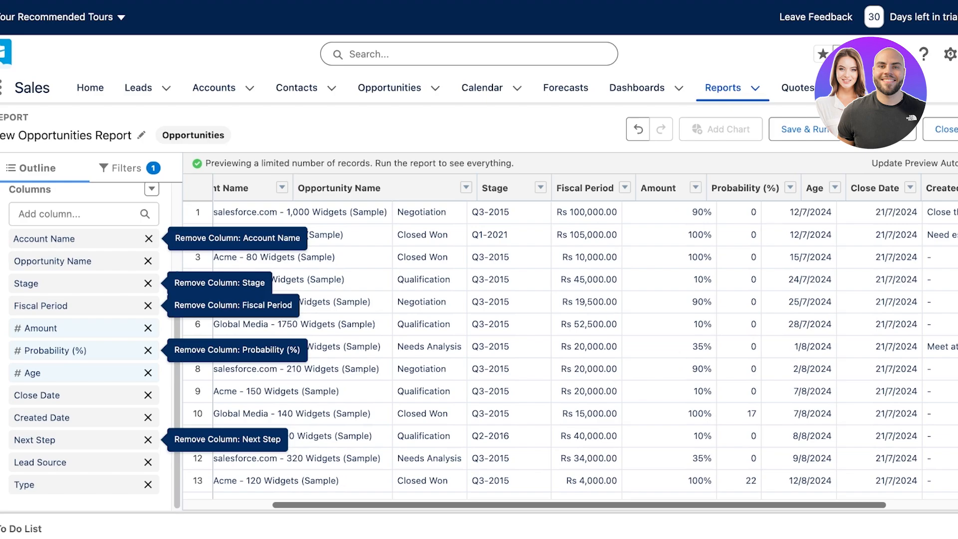
left_click(75, 214)
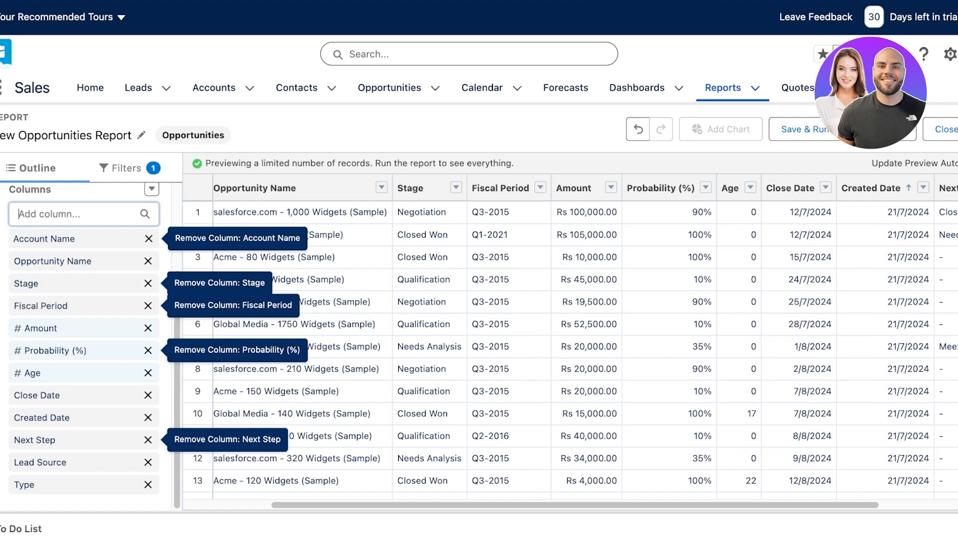
left_click(706, 188)
left_click(706, 188)
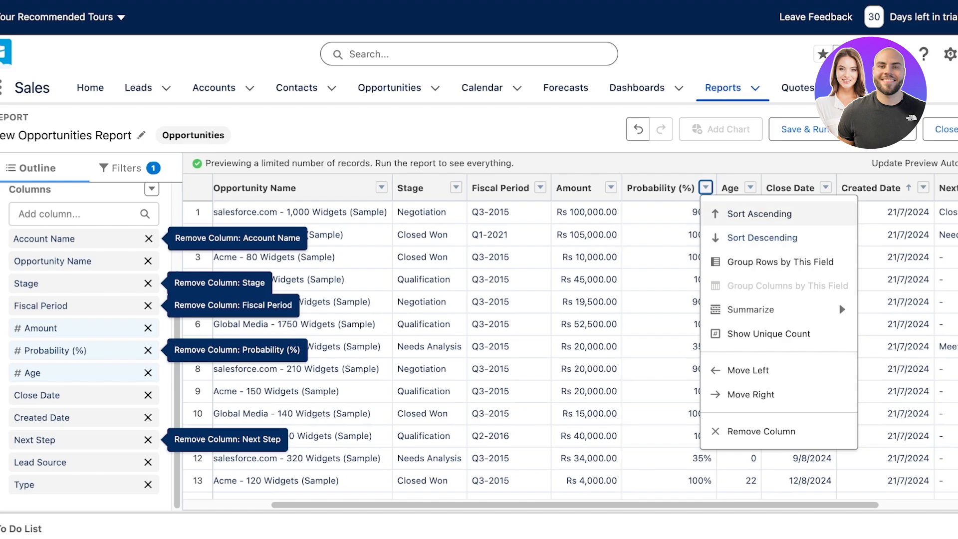
left_click(763, 238)
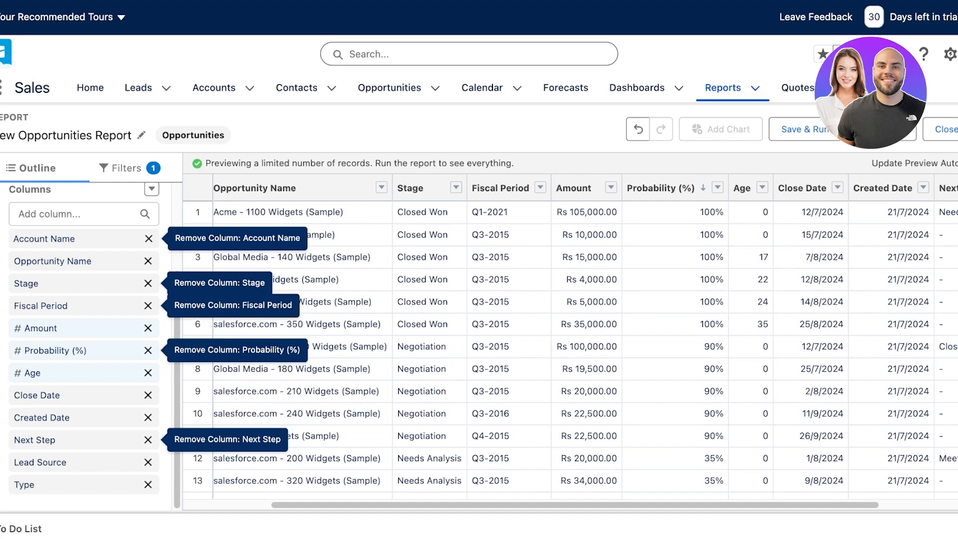
scroll(549, 350, "down", 3)
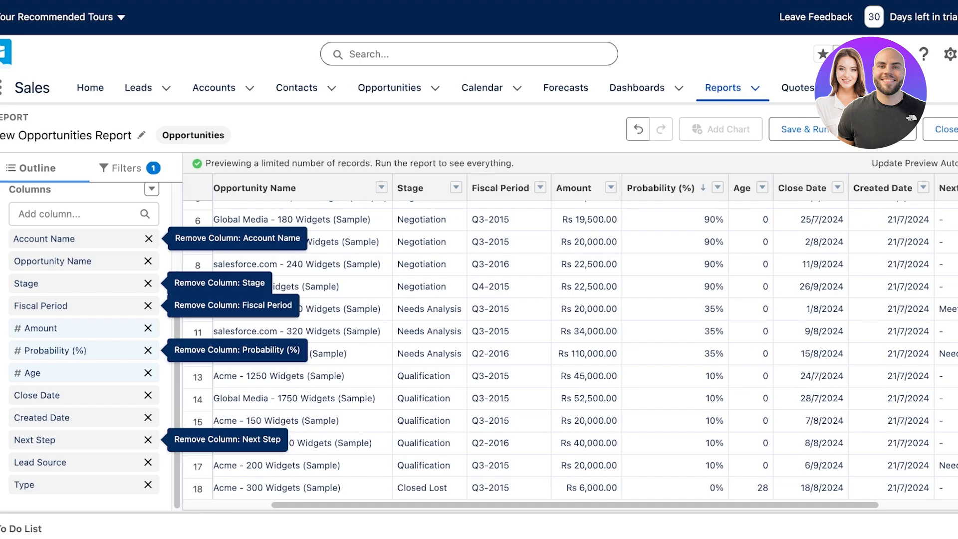
scroll(549, 349, "up", 3)
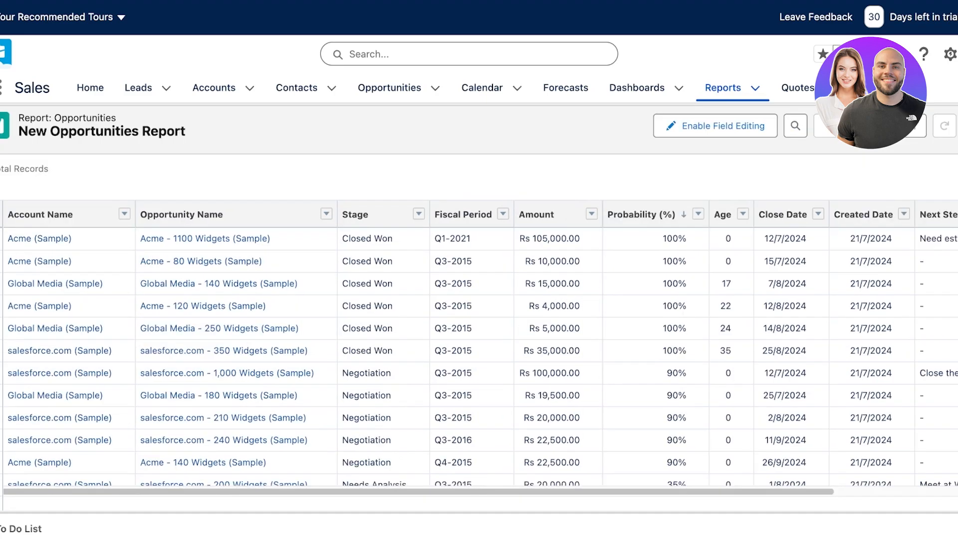
Enable field editing in the run report, and open and close the report table search.
scroll(479, 339, "down", 5)
scroll(479, 339, "up", 5)
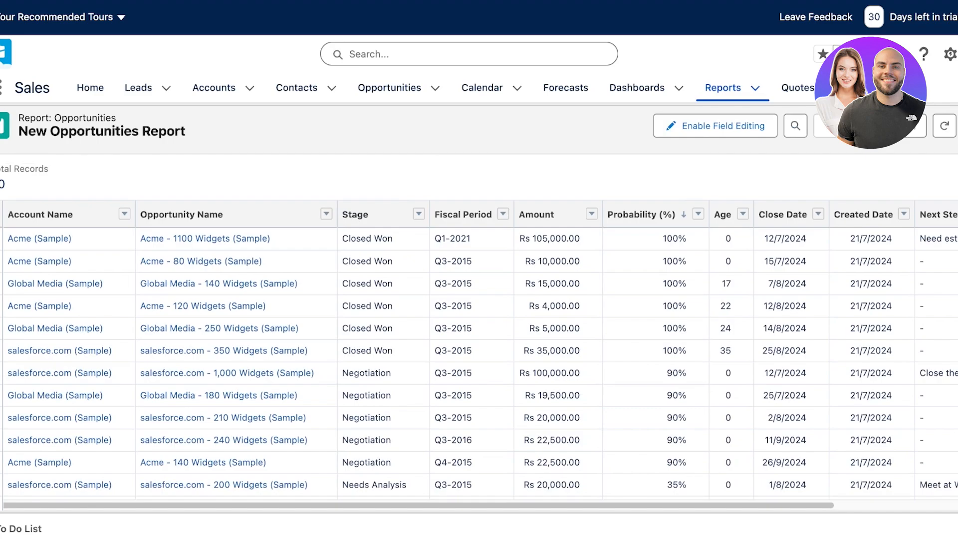
left_click(796, 126)
left_click(716, 126)
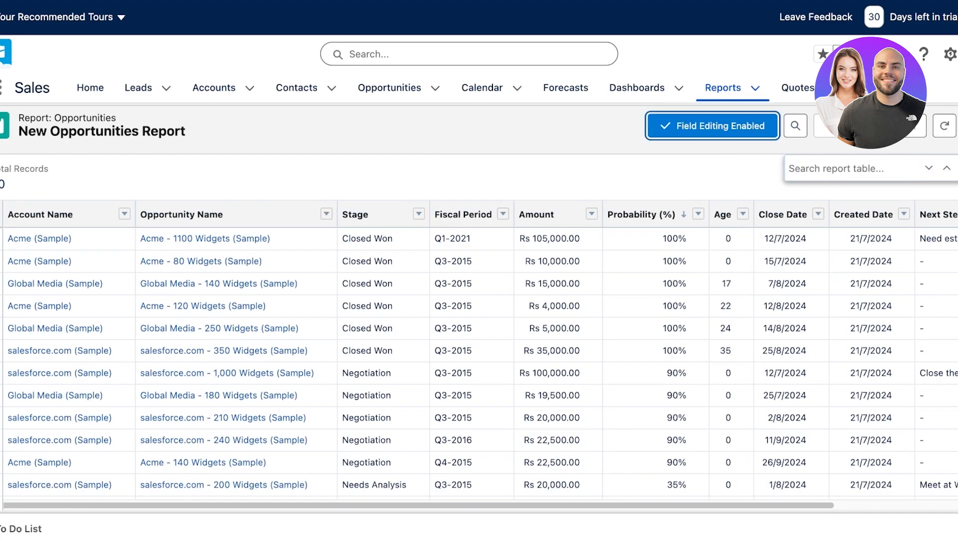
left_click(795, 125)
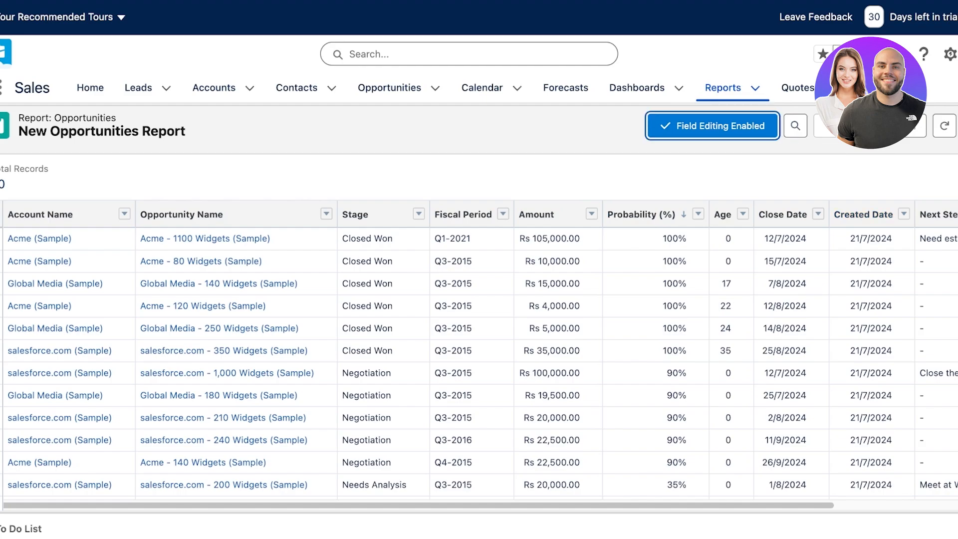
Refresh the opportunities report, review its rows and reopen it in the report editor.
left_click(945, 126)
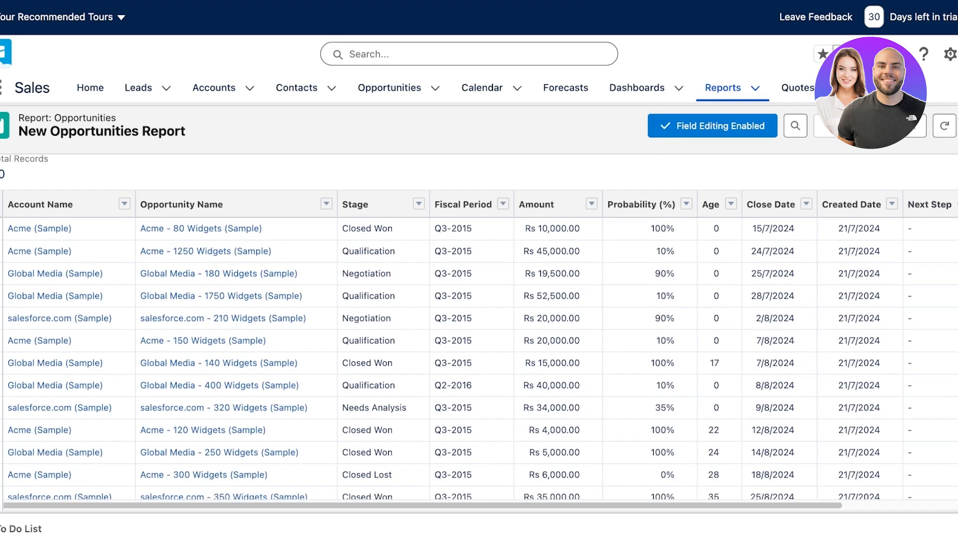
scroll(479, 339, "down", 4)
scroll(479, 324, "up", 4)
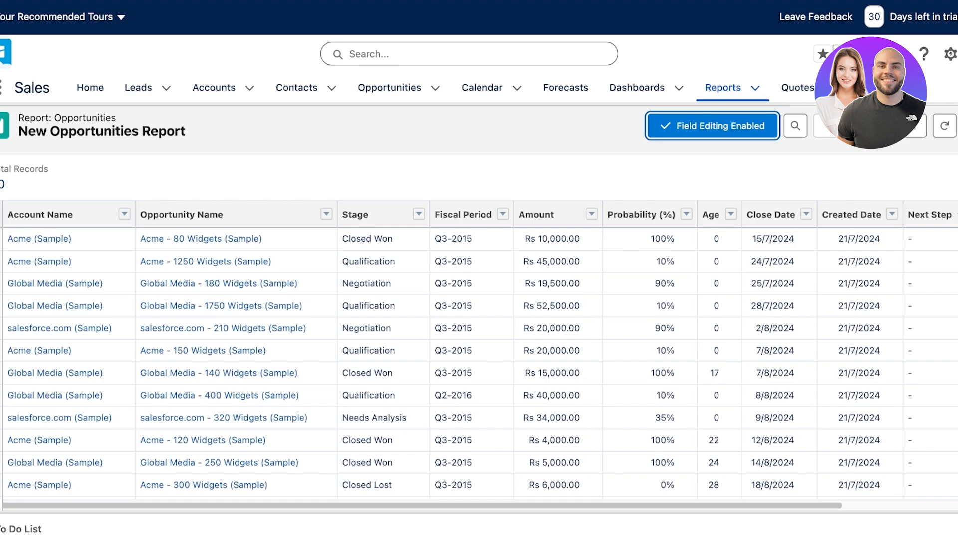
left_click(957, 126)
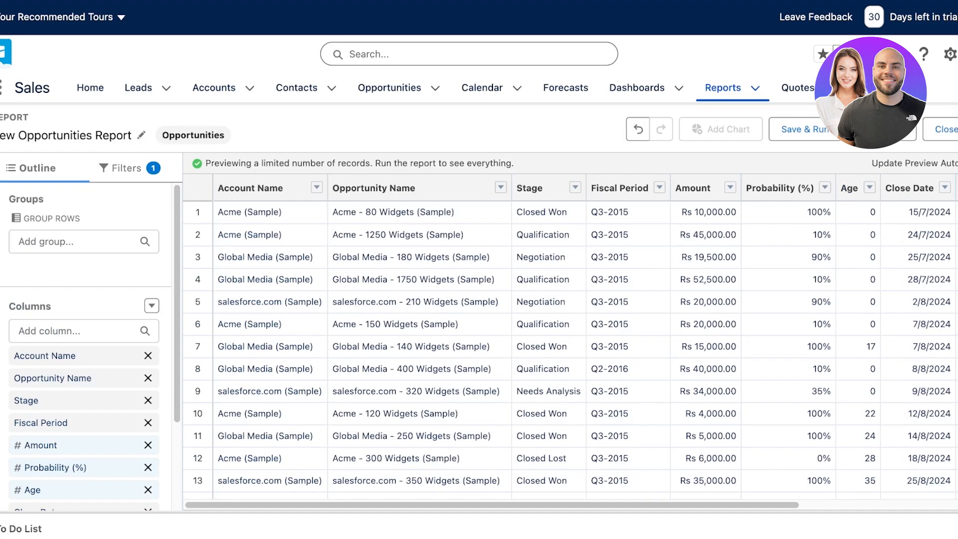
Try grouping the report rows by Primary Partner, then remove that grouping.
left_click(75, 242)
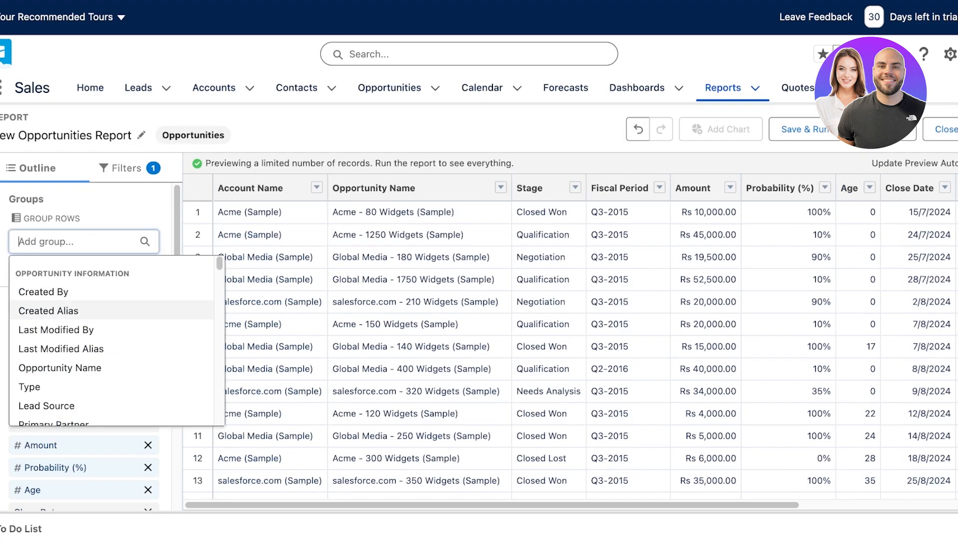
scroll(75, 357, "down", 1)
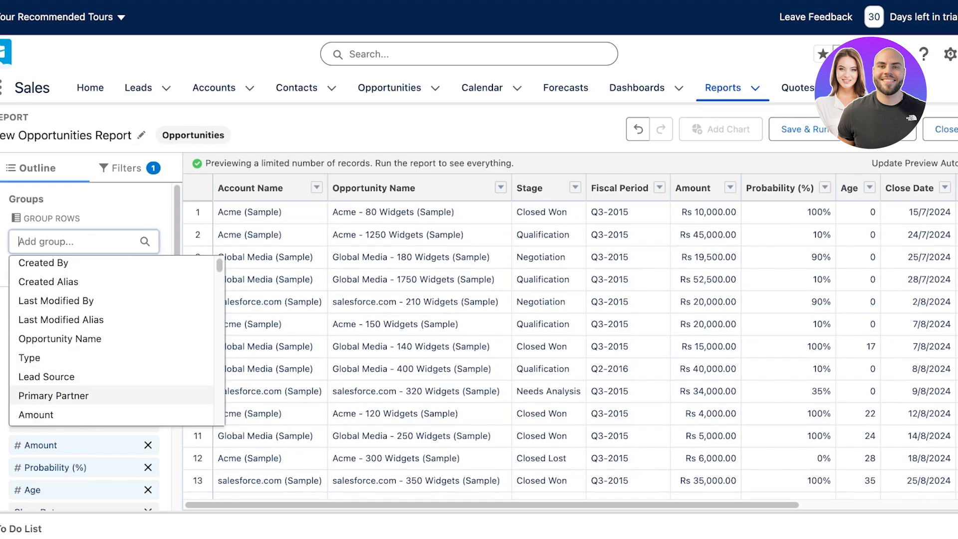
left_click(53, 395)
scroll(619, 332, "down", 3)
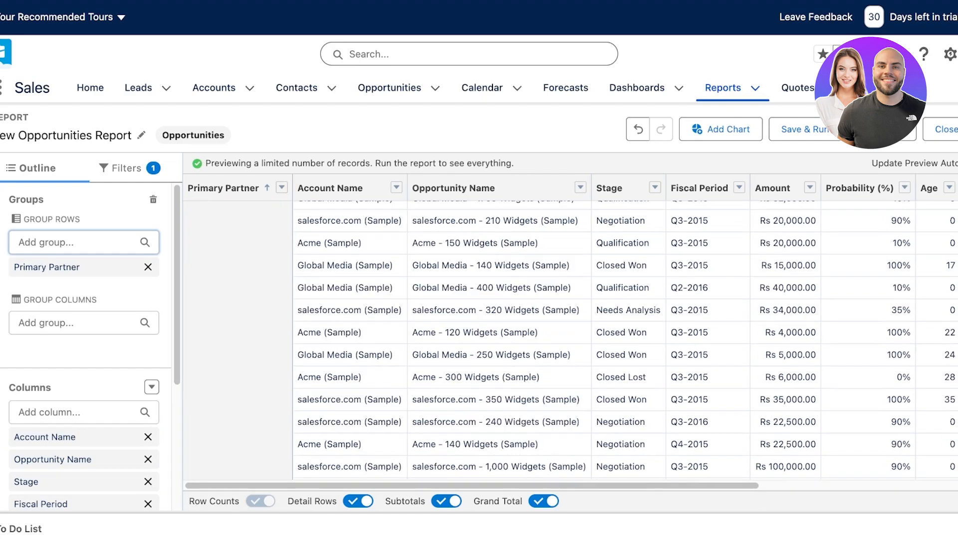
scroll(569, 332, "up", 3)
left_click(148, 268)
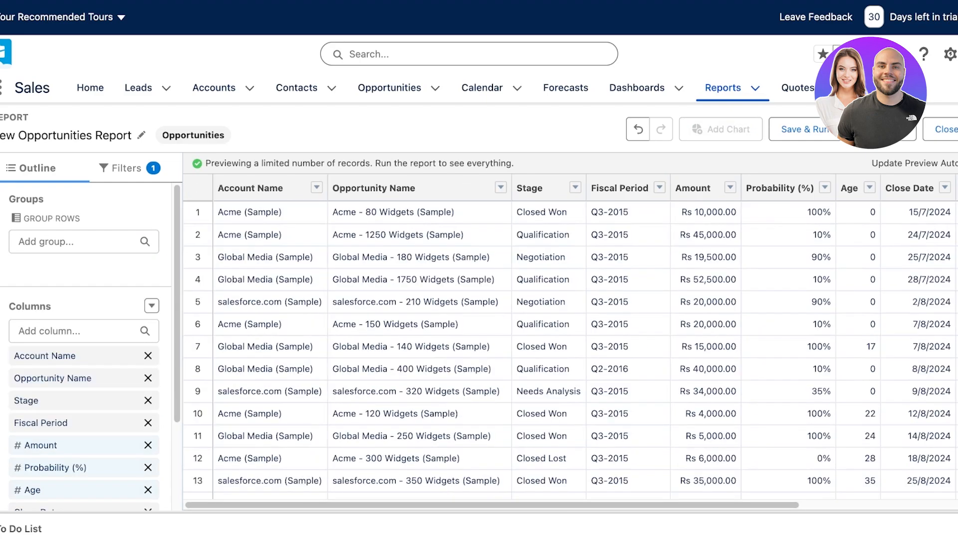
Group the opportunities report rows by the custom field Budget Confirmed.
left_click(75, 242)
scroll(90, 352, "down", 5)
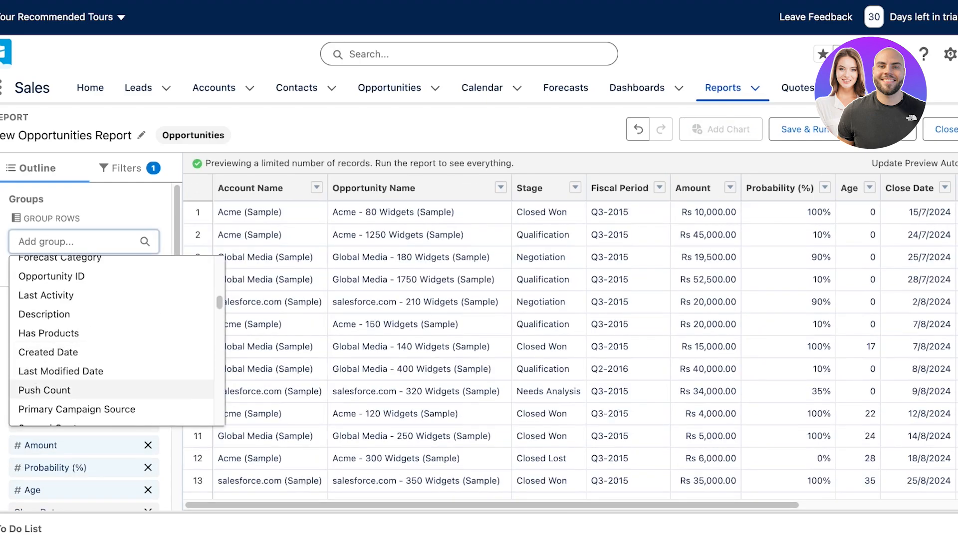
scroll(90, 379, "down", 10)
scroll(90, 394, "down", 10)
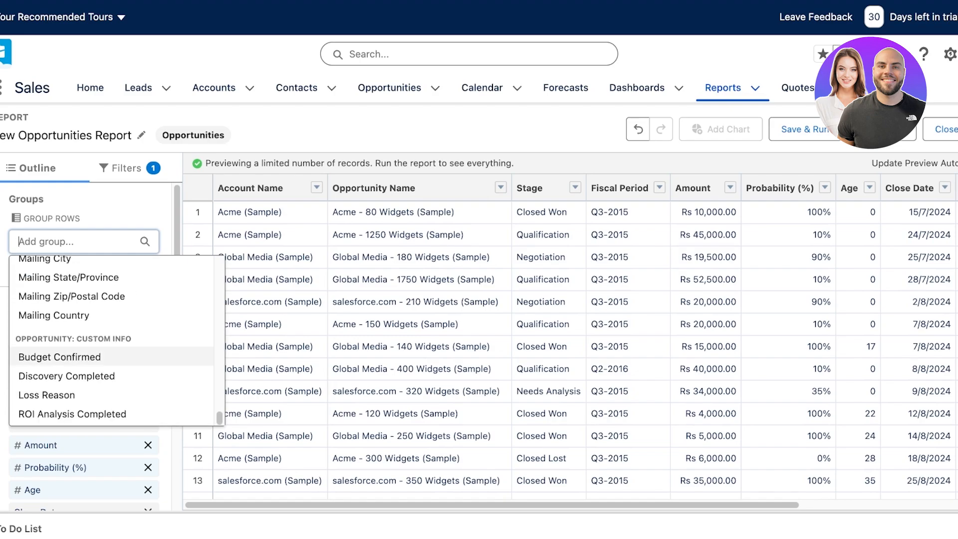
left_click(60, 357)
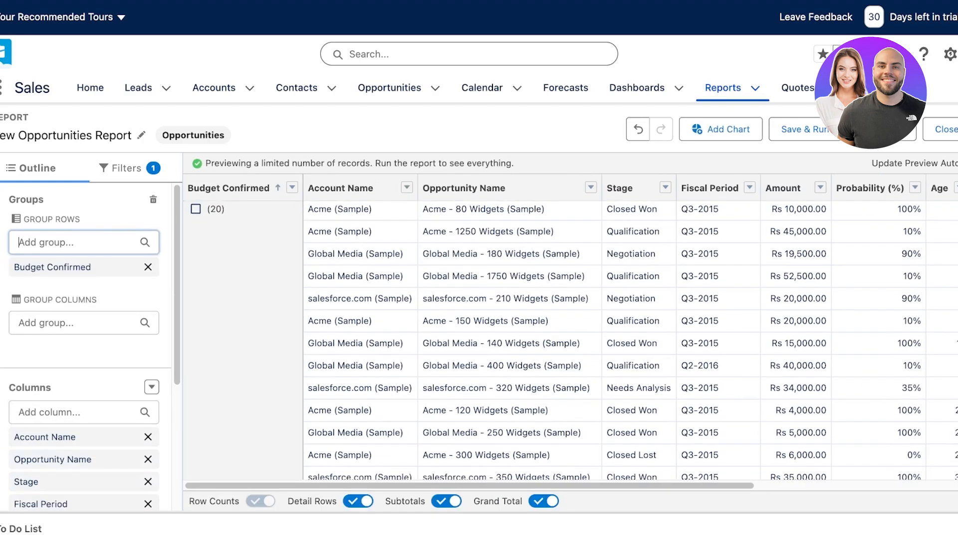
scroll(570, 329, "down", 4)
Leave the opportunities report without saving and return to the reports list.
left_click(19, 242)
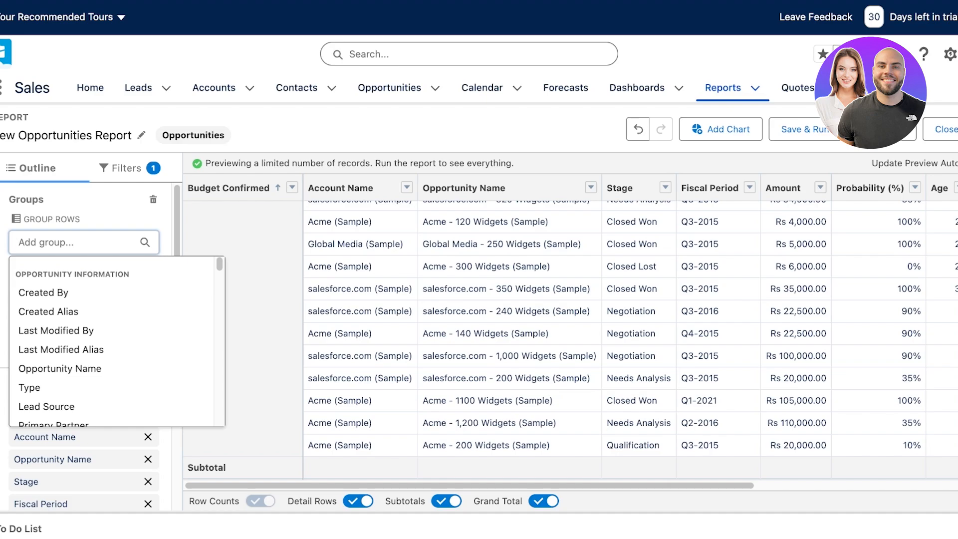
scroll(570, 327, "down", 1)
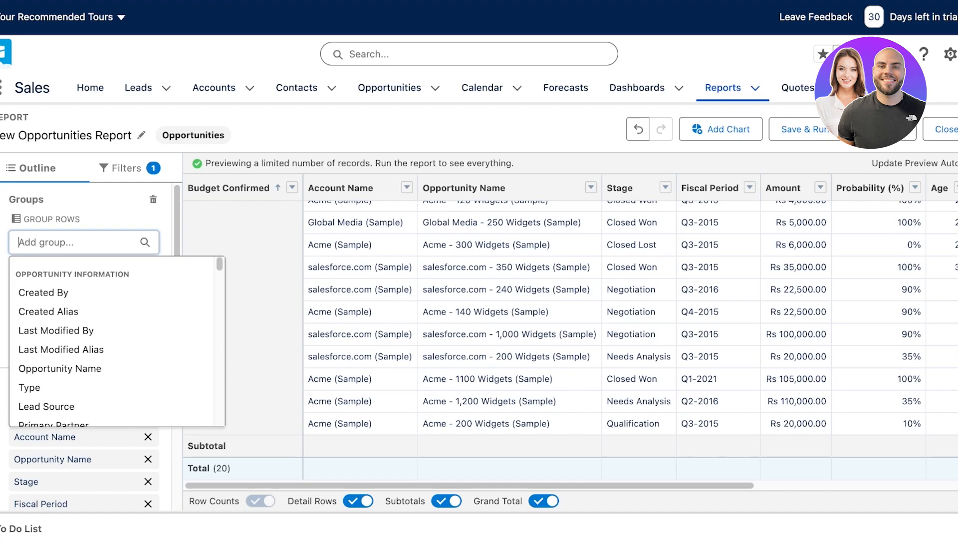
left_click(724, 88)
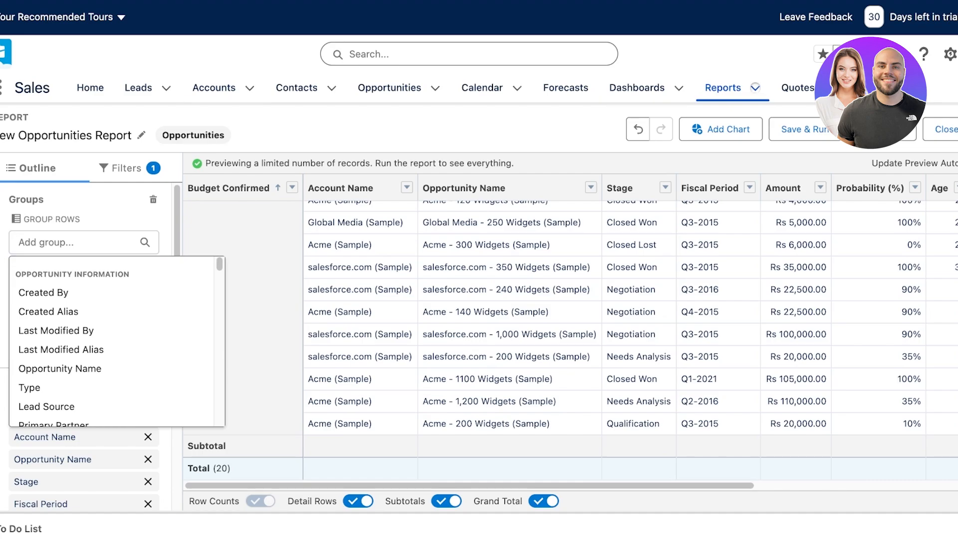
left_click(753, 349)
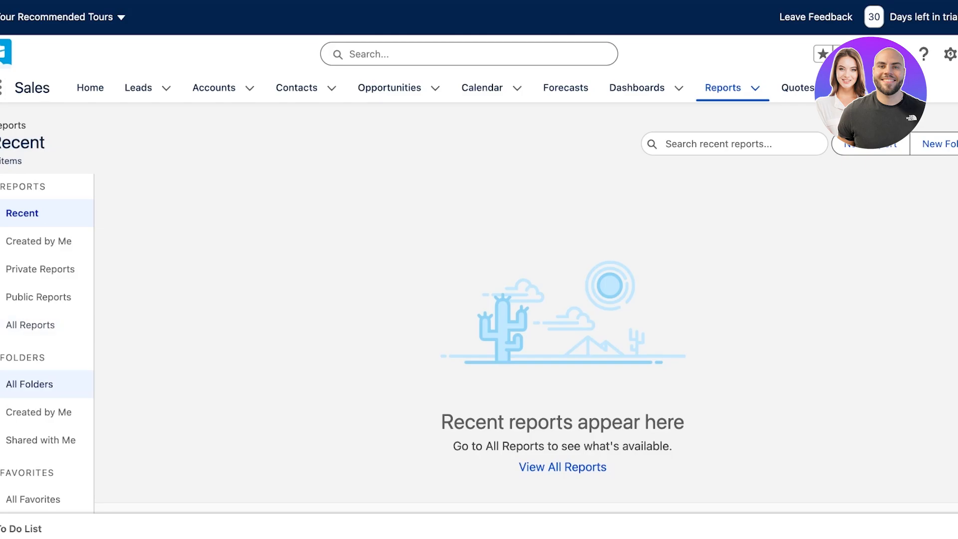
View the Age of Cases Currently Open by Type report from the Created by Me reports, and return to browse that list.
left_click(40, 269)
left_click(40, 241)
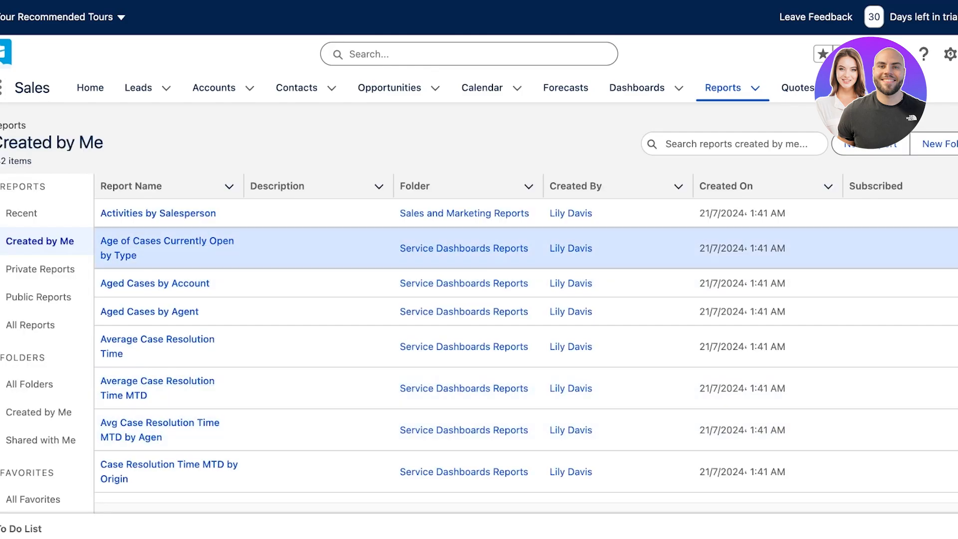
left_click(167, 241)
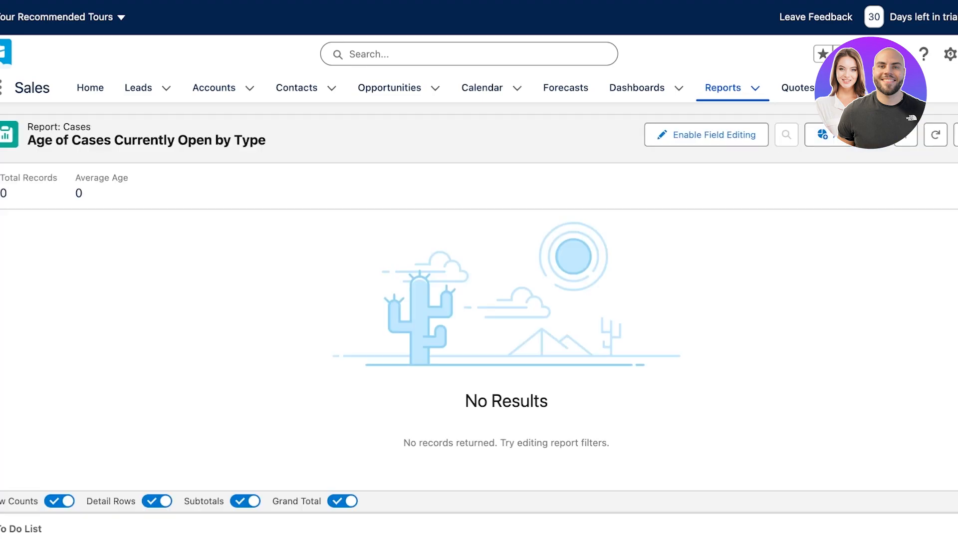
key("alt+Left")
scroll(526, 379, "down", 10)
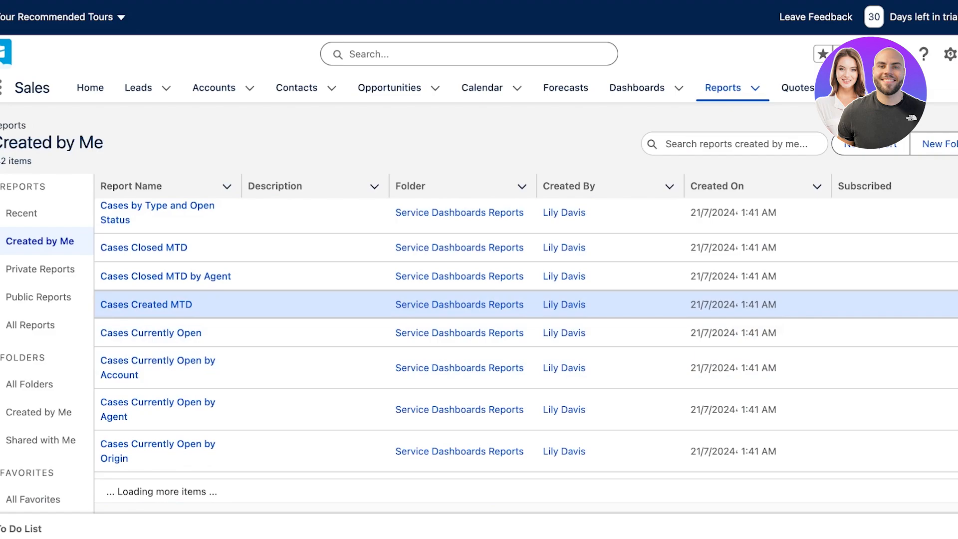
scroll(527, 368, "down", 5)
Browse all reports and open the Cases by Origin and Open Status report.
left_click(31, 325)
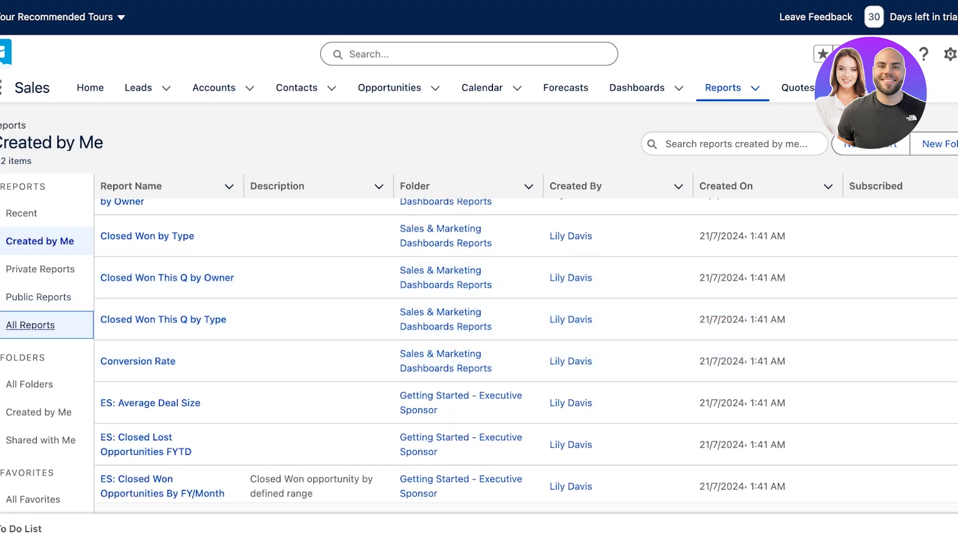
scroll(526, 321, "down", 8)
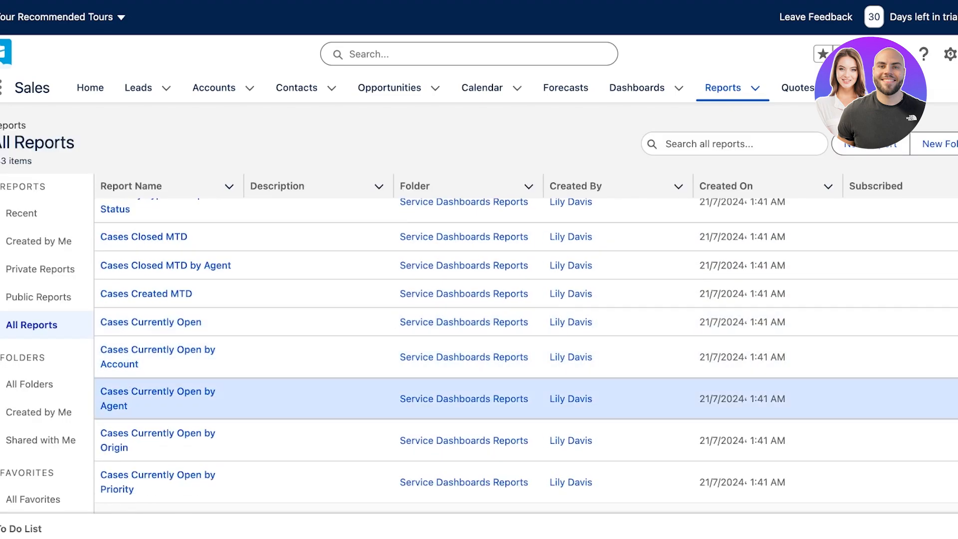
scroll(526, 379, "up", 3)
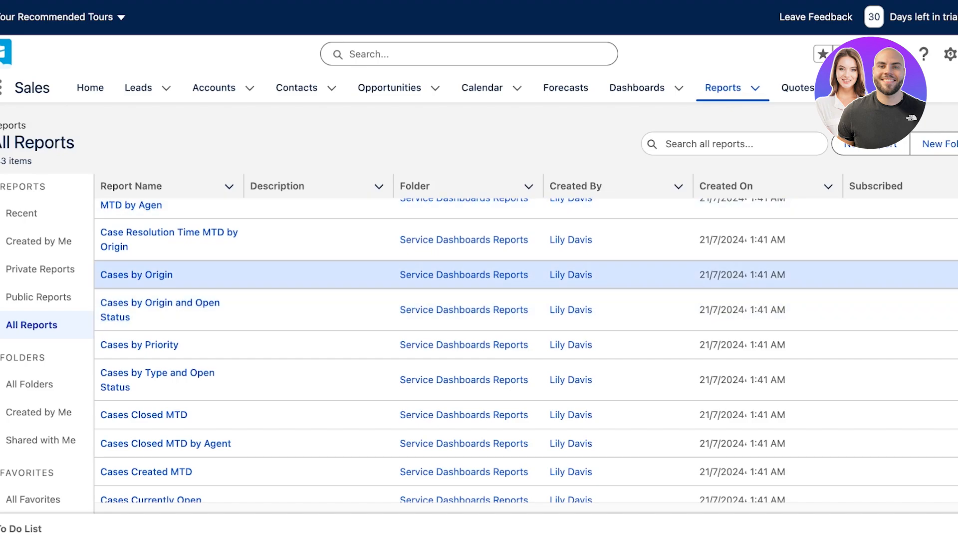
left_click(159, 303)
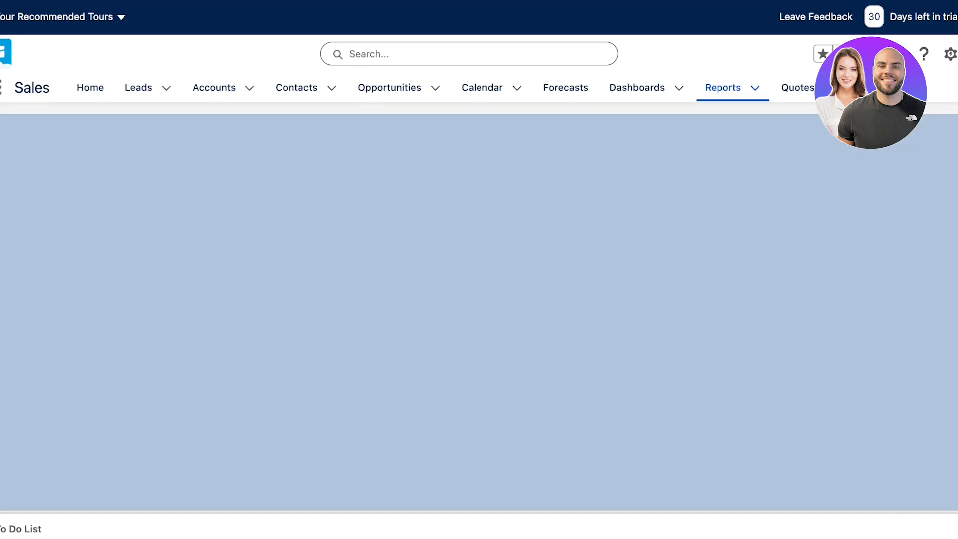